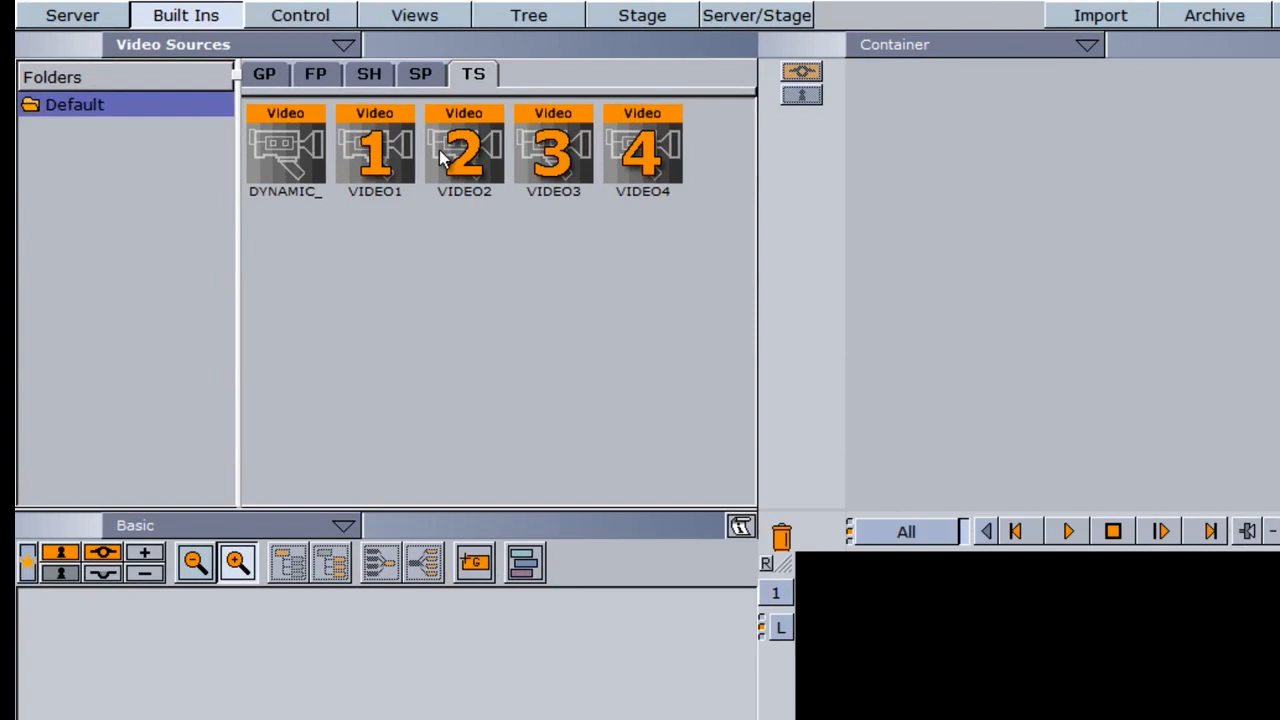
- Add a Rectangle primitive to the scene and scale it uniformly to 2.6
click(268, 74)
drag(753, 240, 748, 400)
click(617, 262)
drag(643, 268, 178, 651)
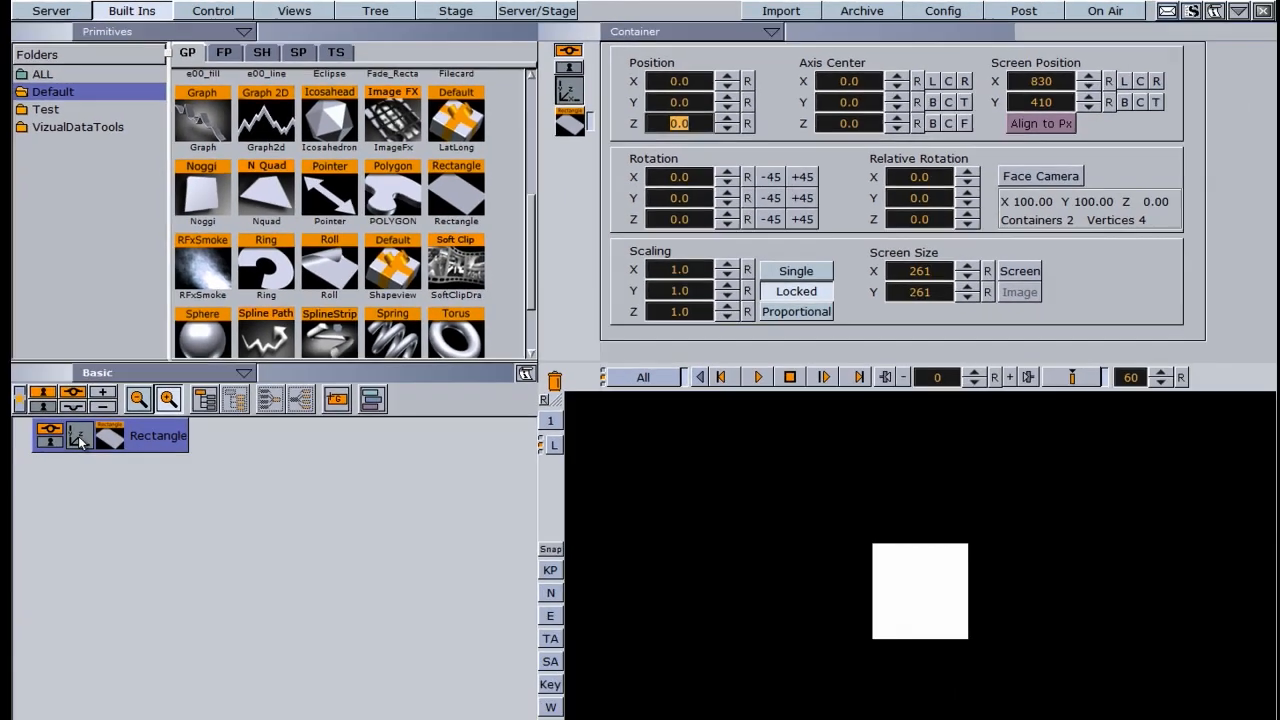
drag(645, 256, 700, 256)
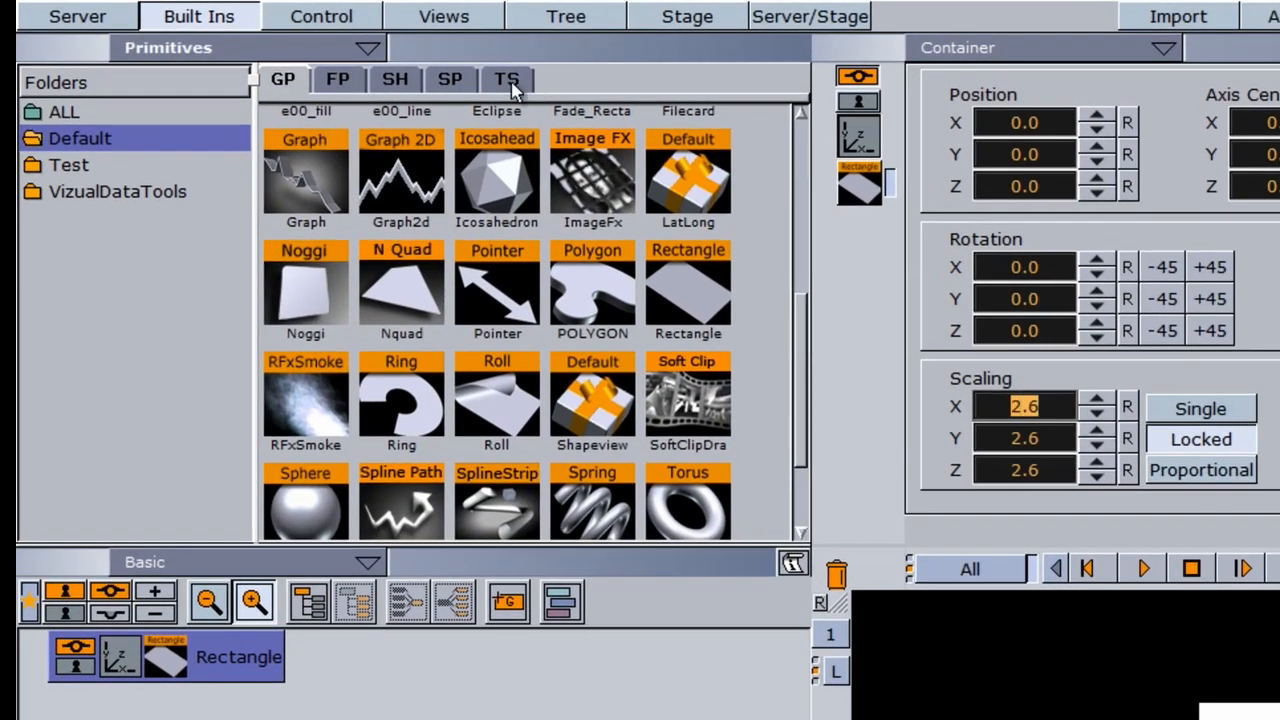
- Apply the VIDEO1 source to the rectangle and adjust its texture mapping to scaling 1.1 and X position 0.4
click(505, 84)
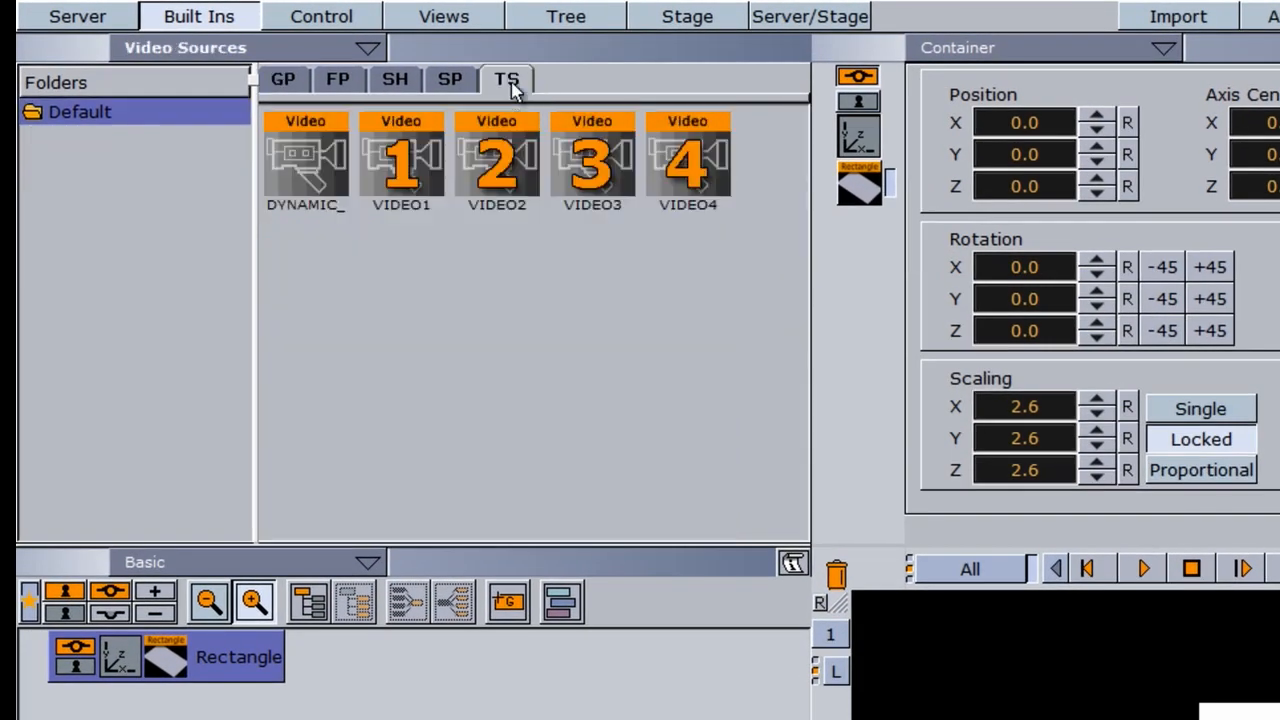
drag(401, 170, 246, 660)
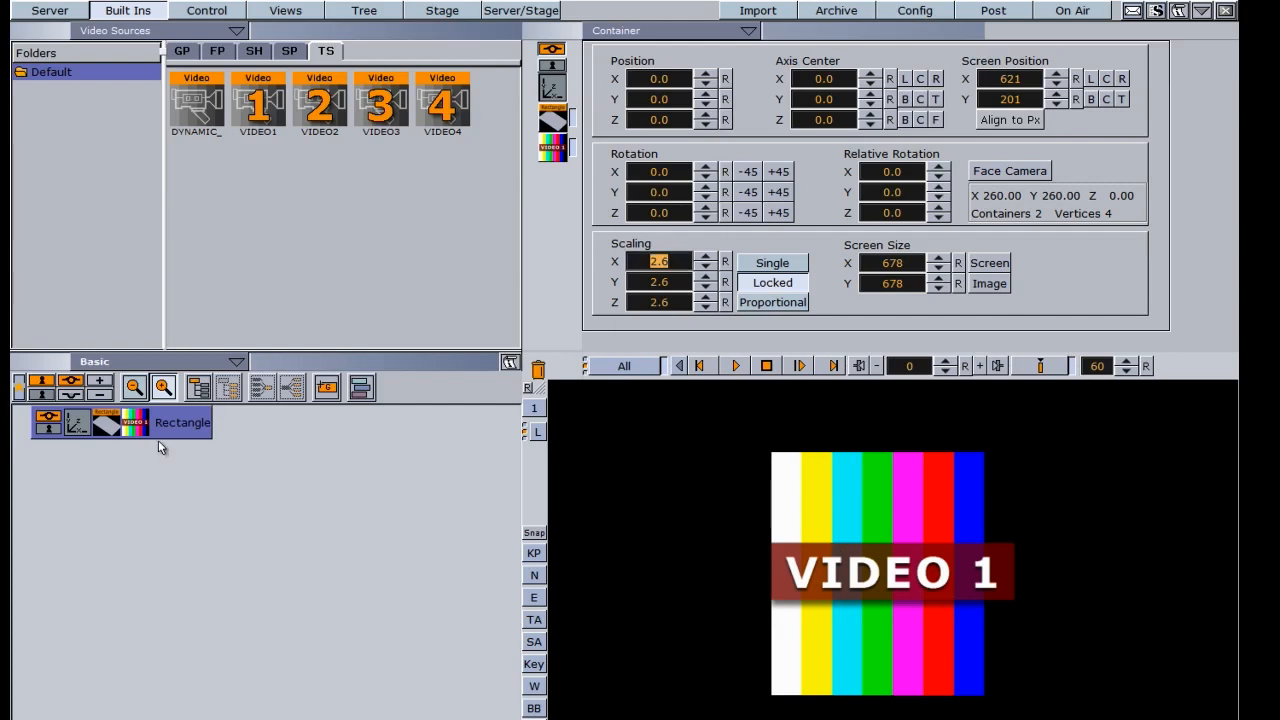
click(133, 423)
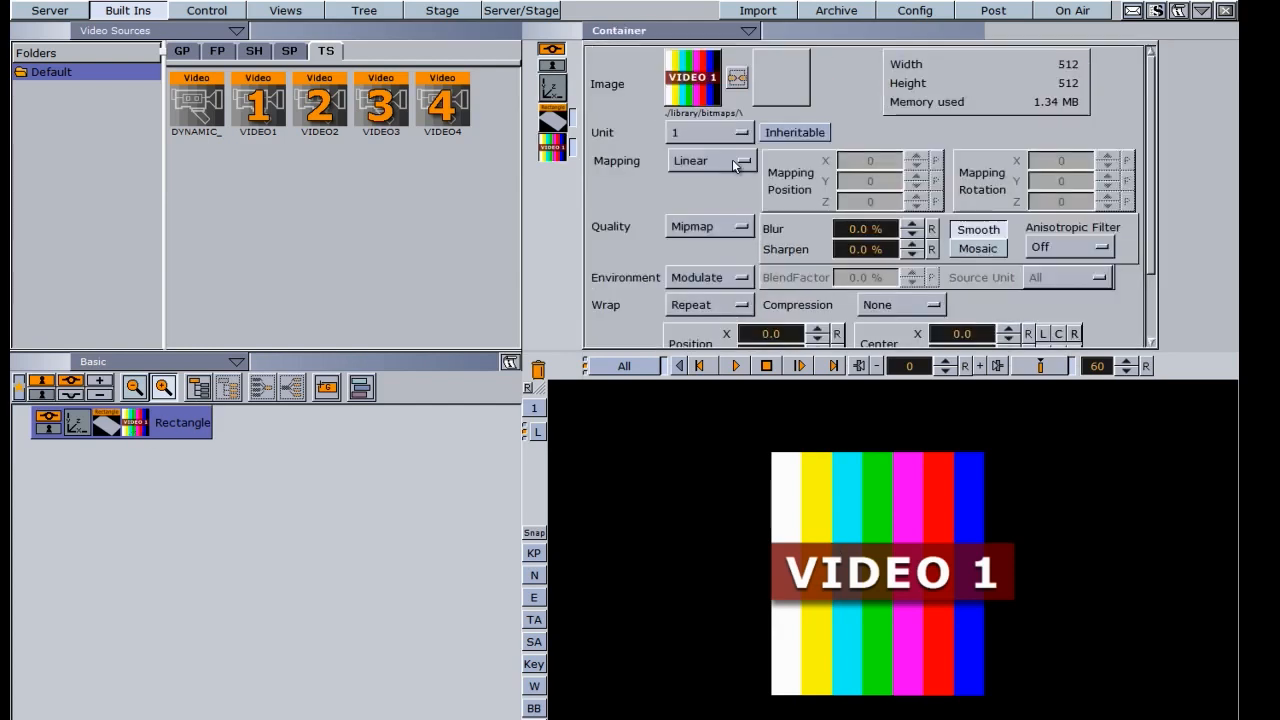
drag(1151, 220, 1150, 291)
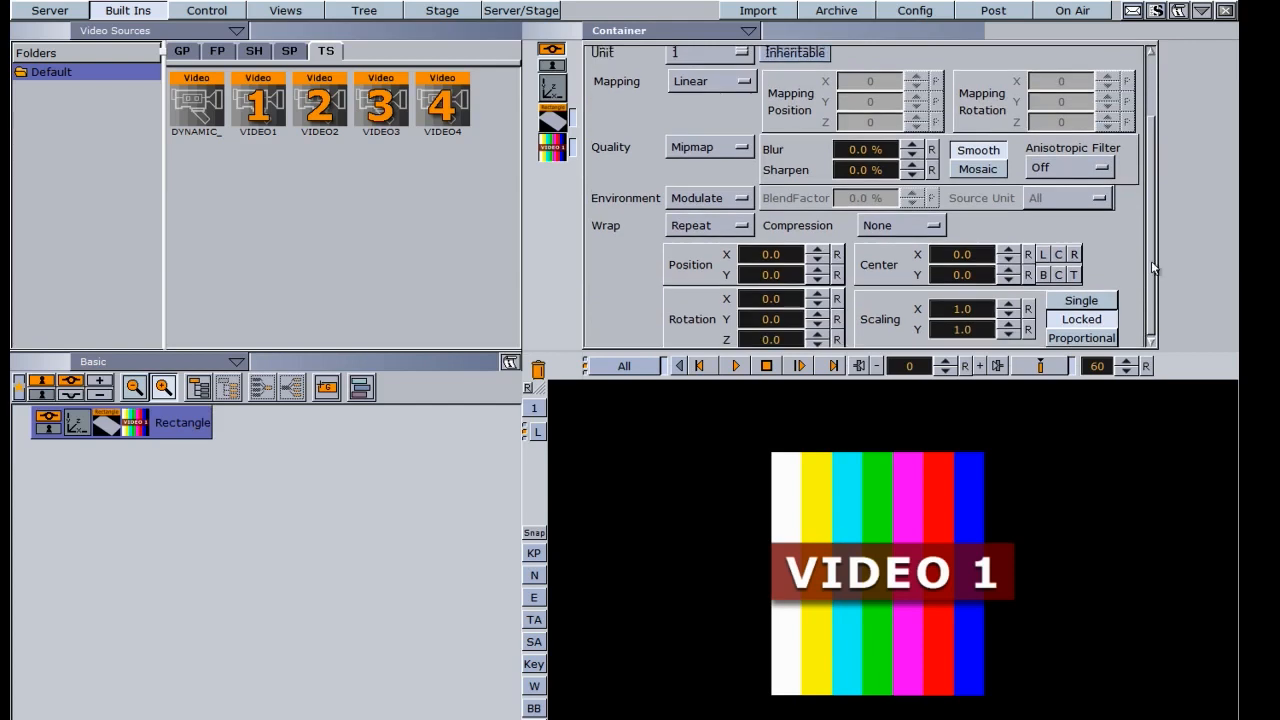
drag(951, 313, 953, 309)
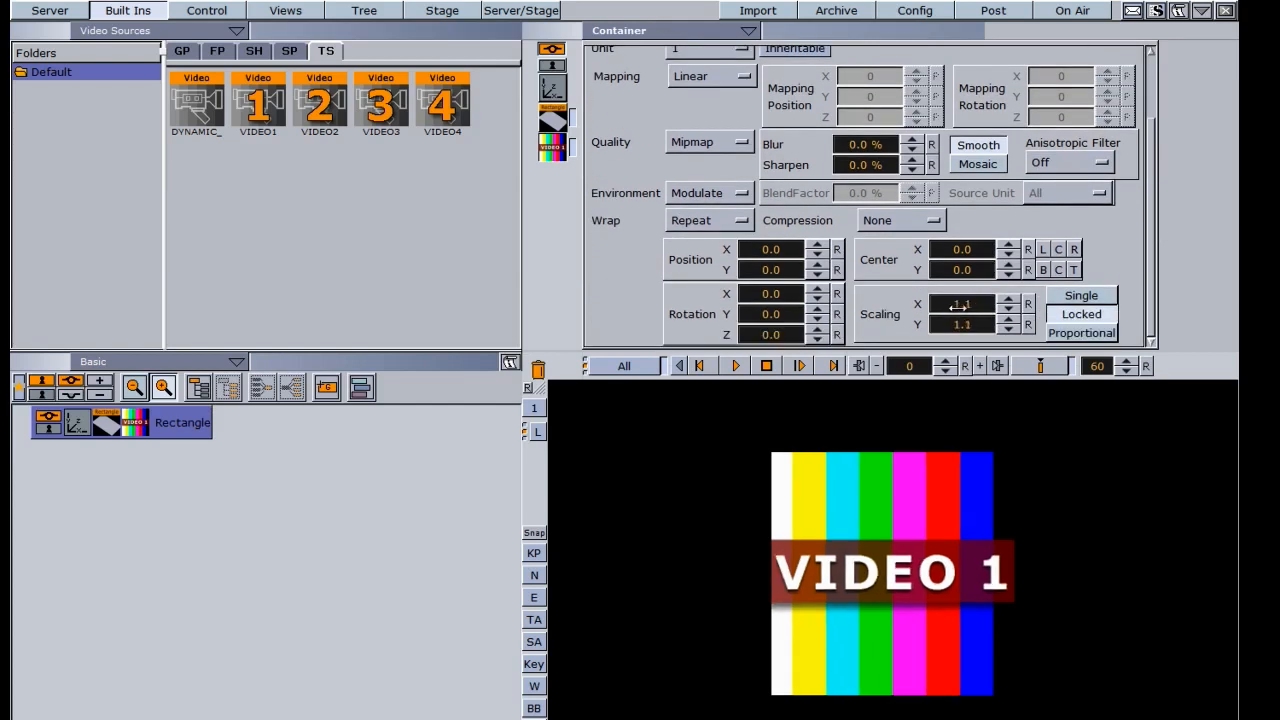
drag(764, 249, 766, 249)
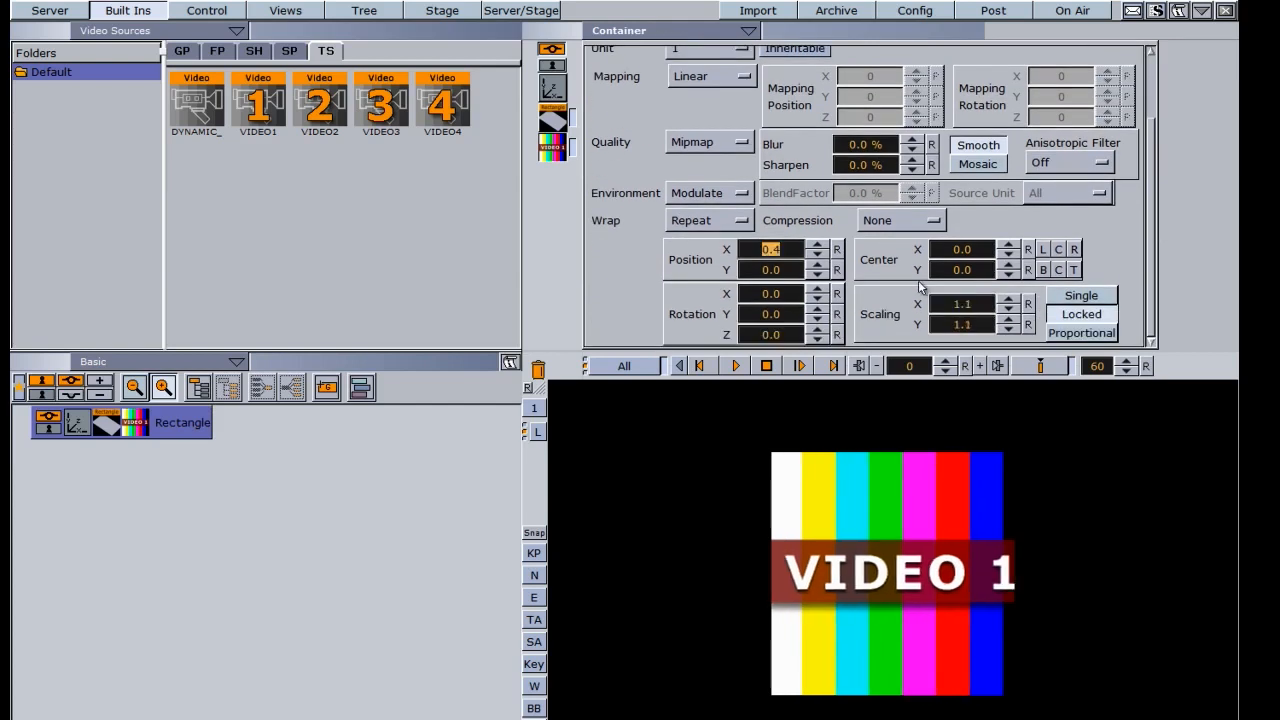
drag(1151, 310, 1158, 222)
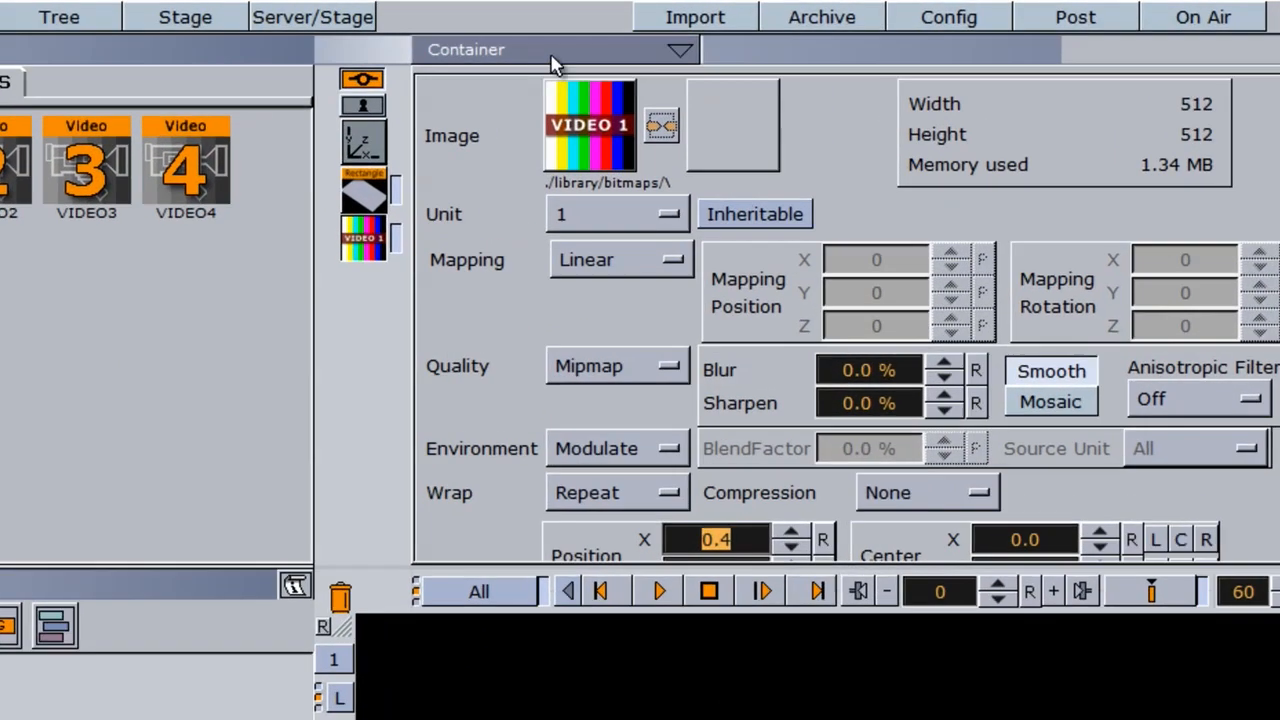
- Open the video channel list in the scene settings and examine the Input 1 channel
click(669, 31)
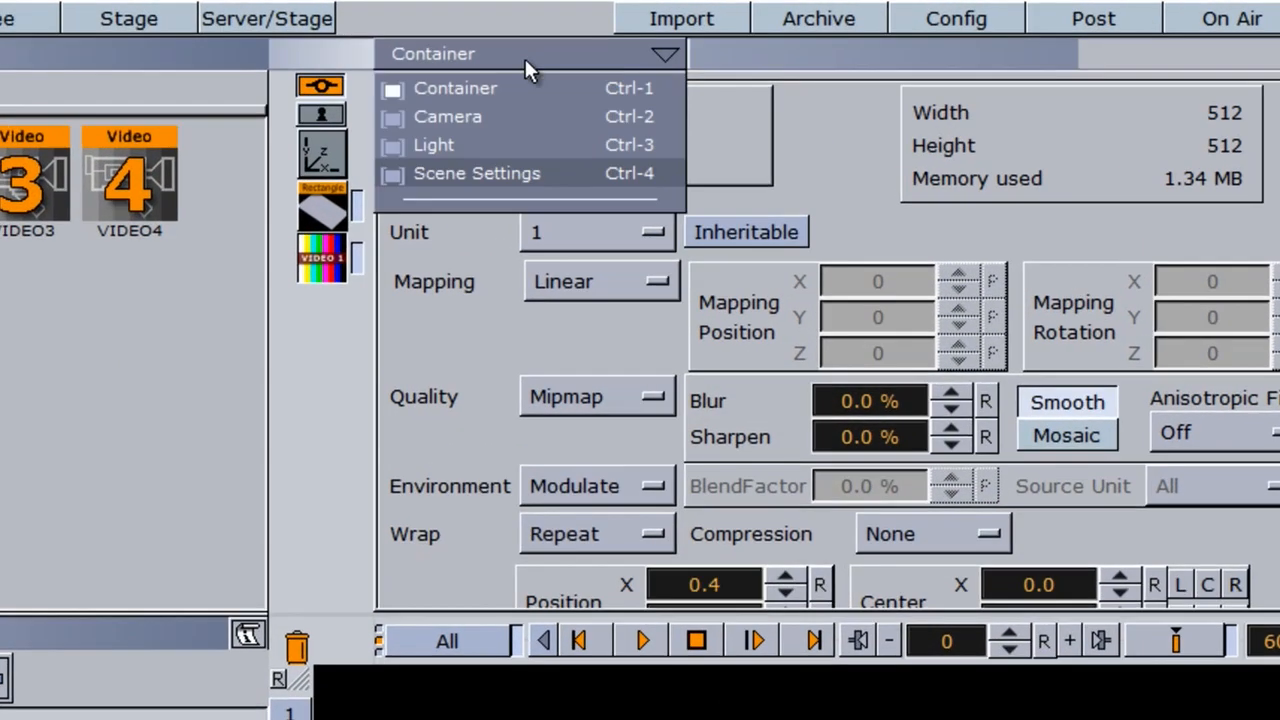
click(501, 173)
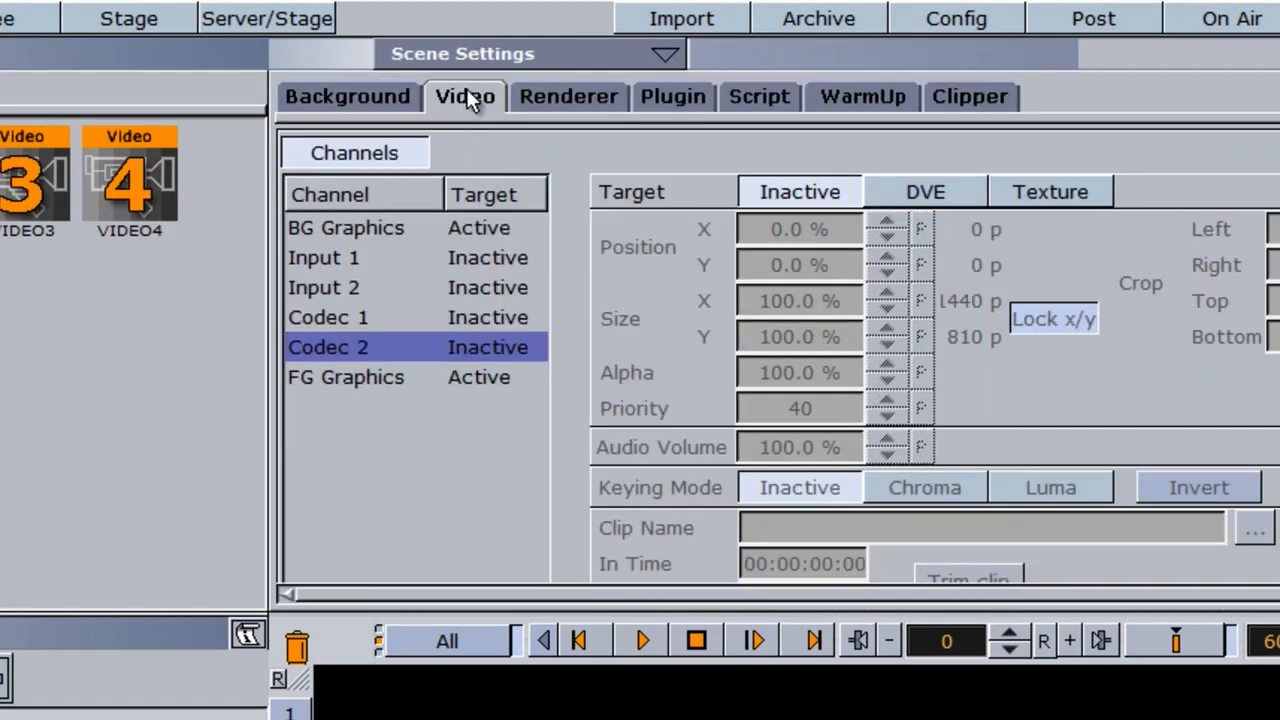
click(390, 94)
click(481, 94)
click(341, 380)
click(331, 262)
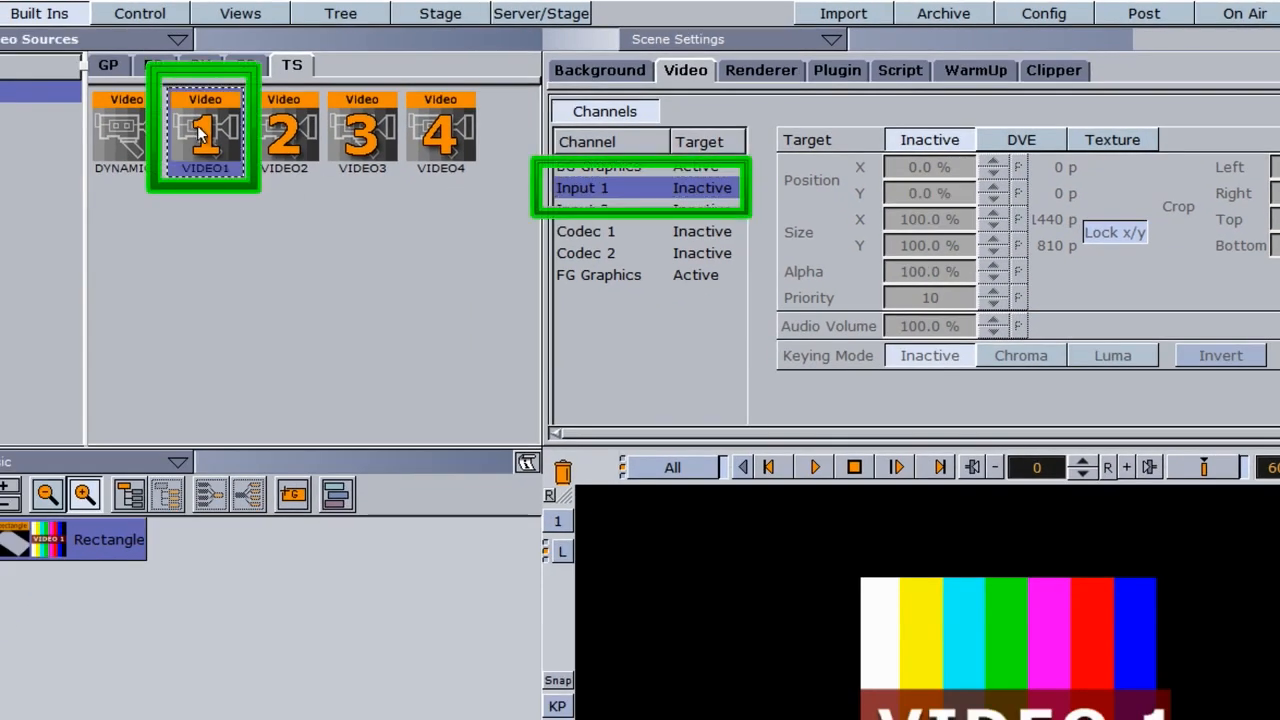
- Compare channels Input 2, Codec 1 and Codec 2 with the video sources VIDEO2, VIDEO3 and VIDEO4
click(590, 210)
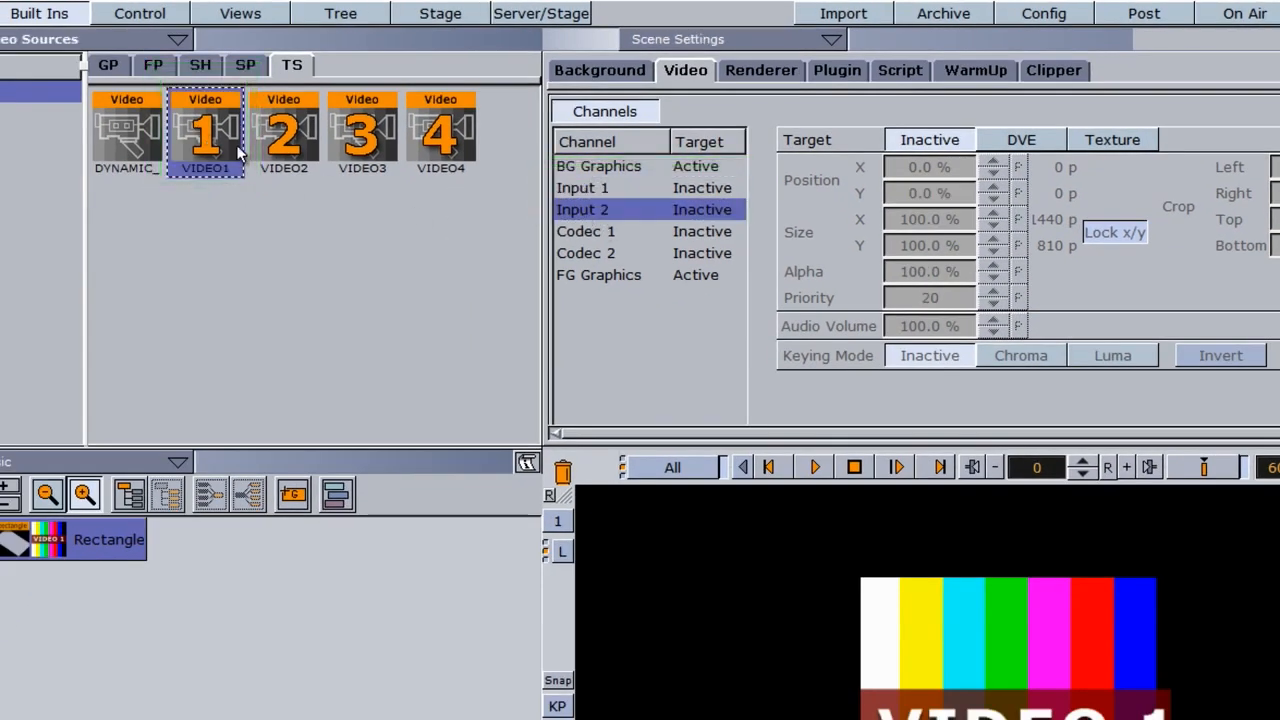
click(287, 137)
click(590, 233)
click(372, 145)
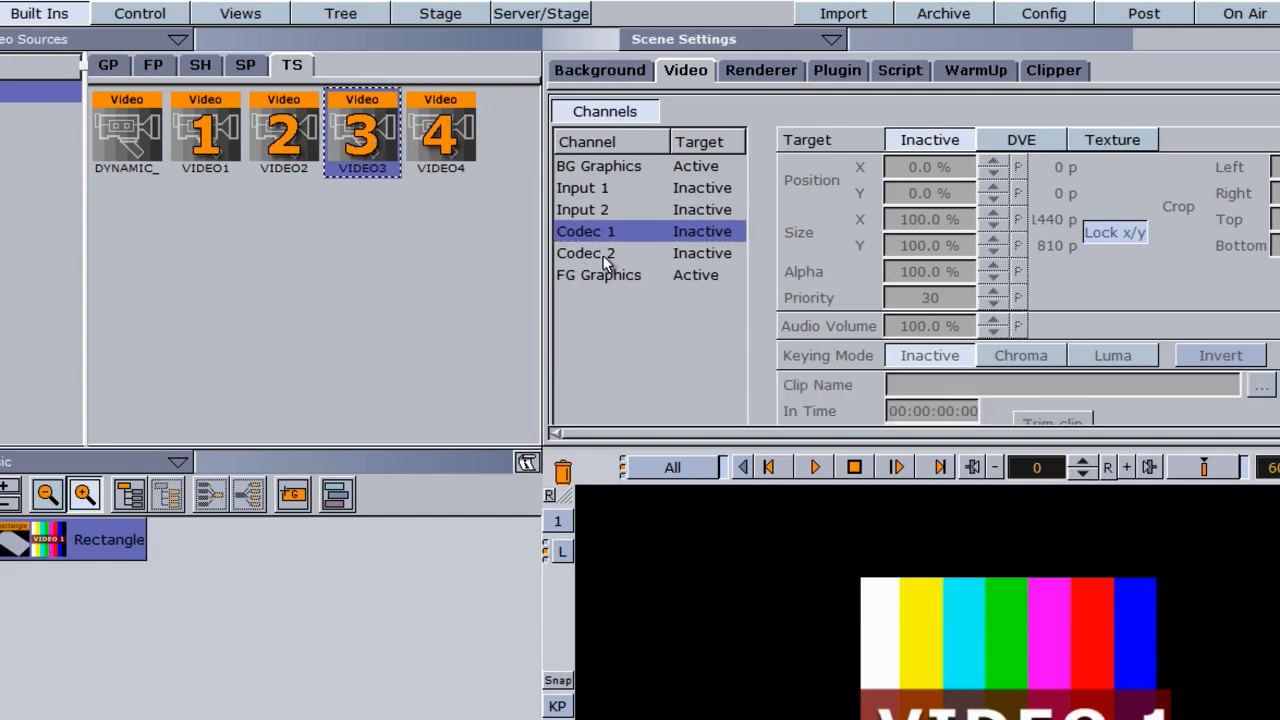
click(600, 255)
click(474, 172)
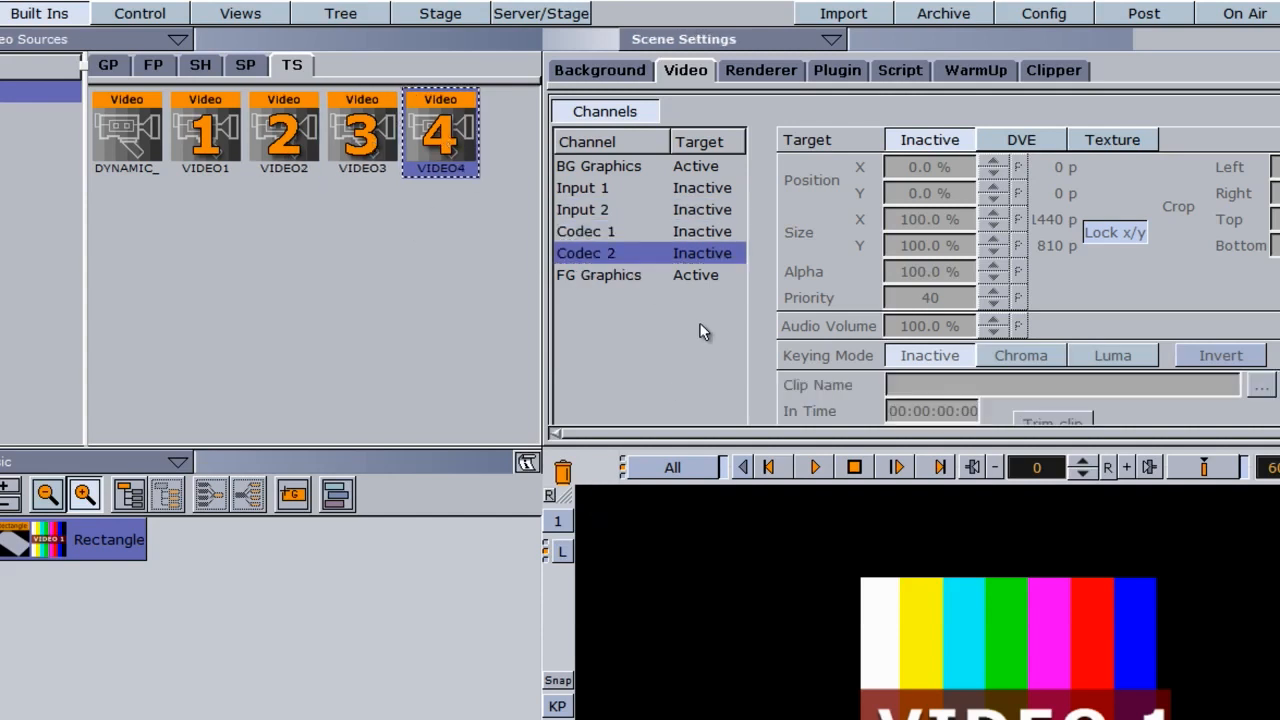
- Set the target of the Input 1 channel, which corresponds to VIDEO1, to DVE
click(200, 135)
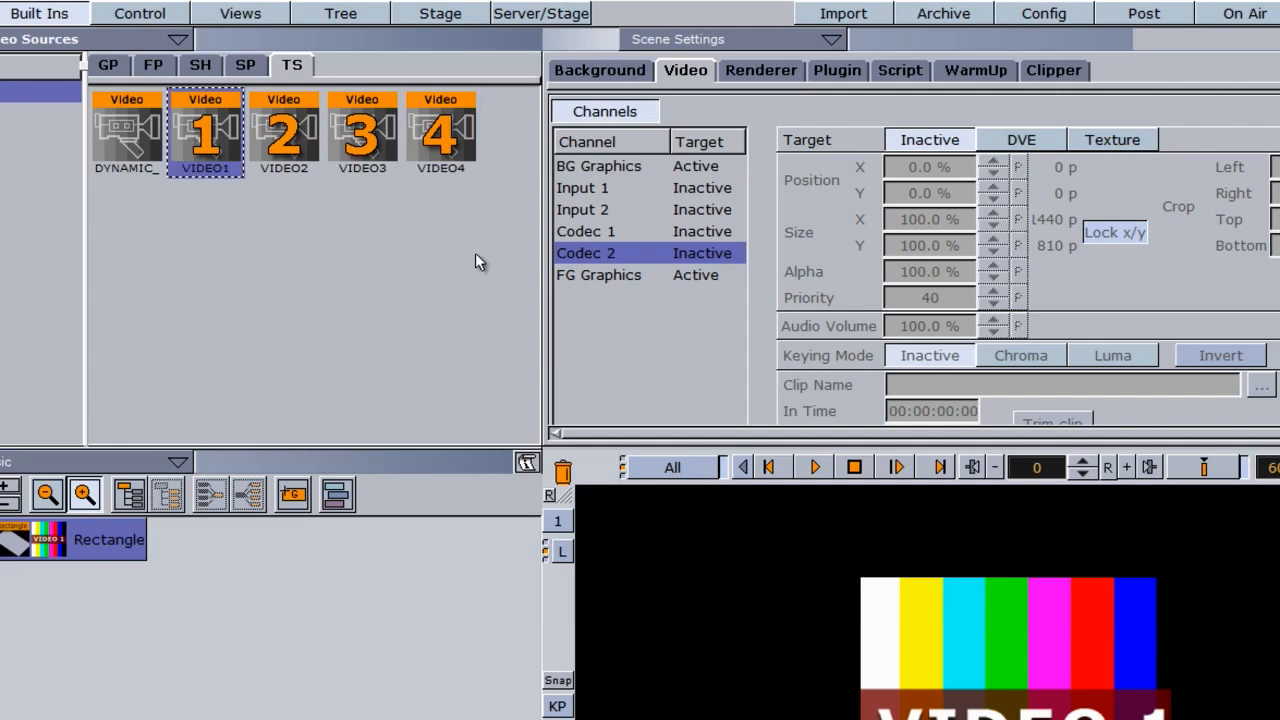
click(582, 188)
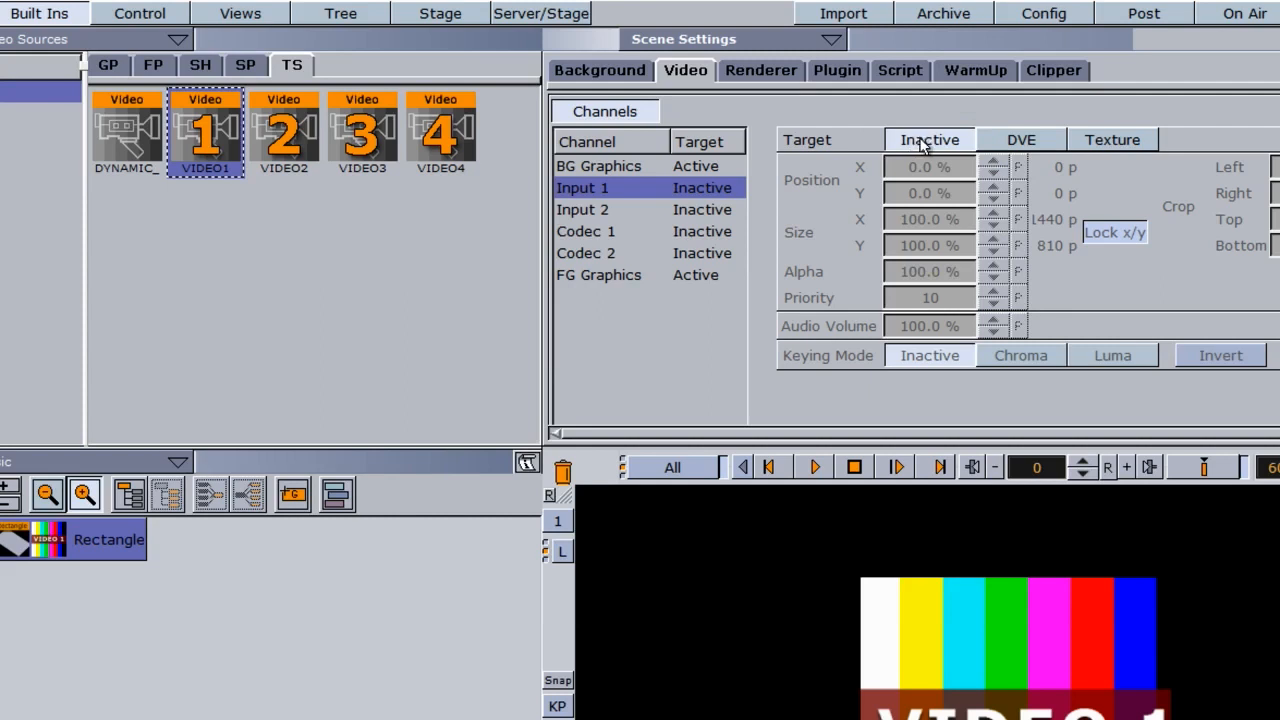
click(1013, 143)
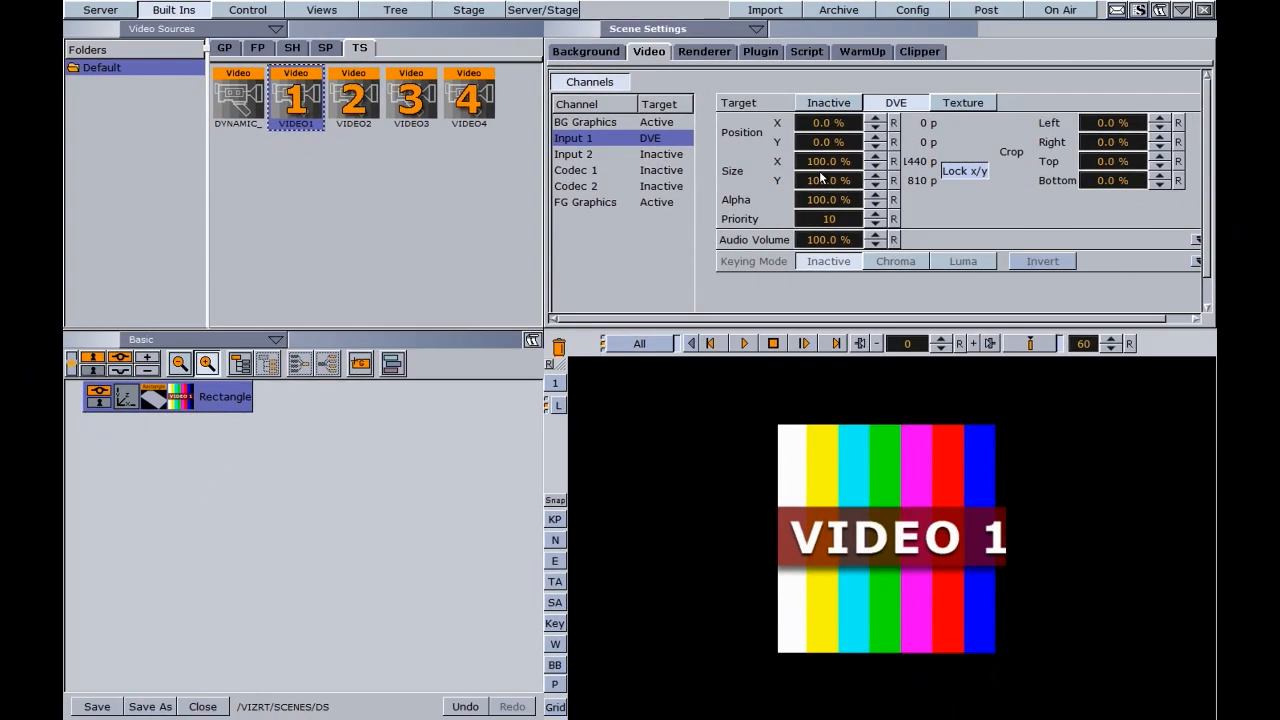
- Hide the rectangle container and turn on the bounding box display while showing the scene's video settings
click(98, 397)
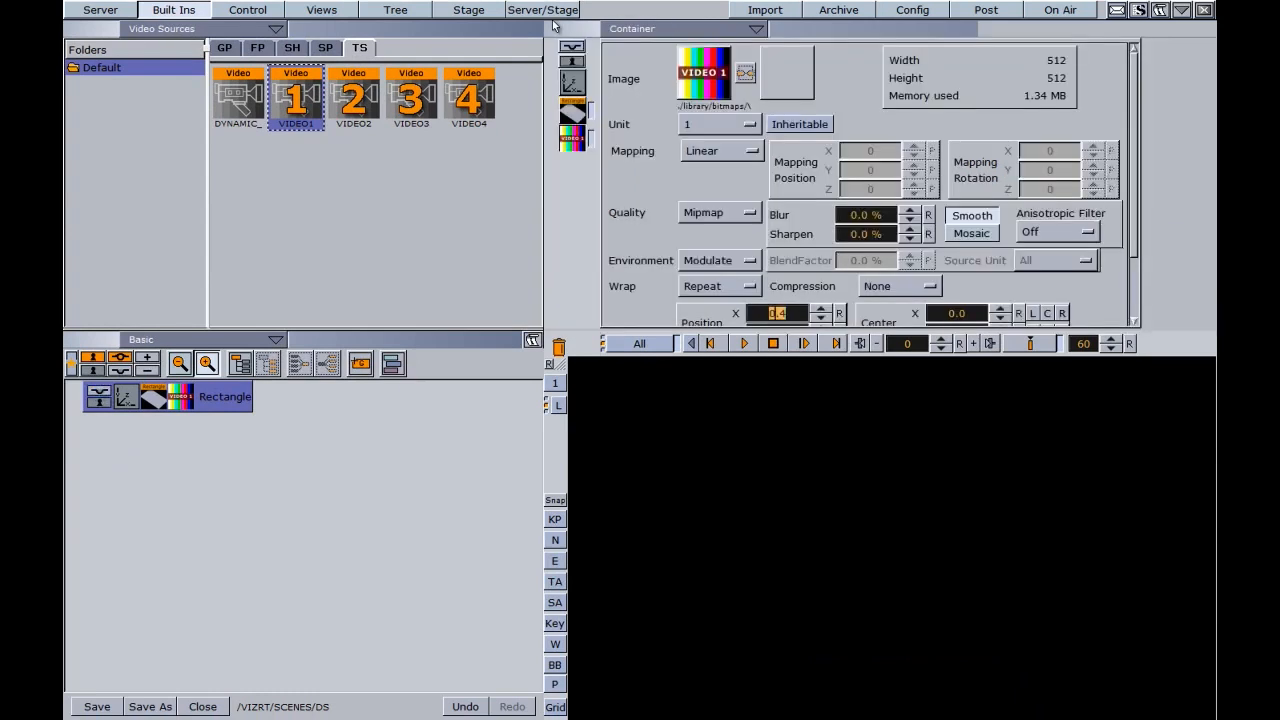
click(646, 30)
click(638, 92)
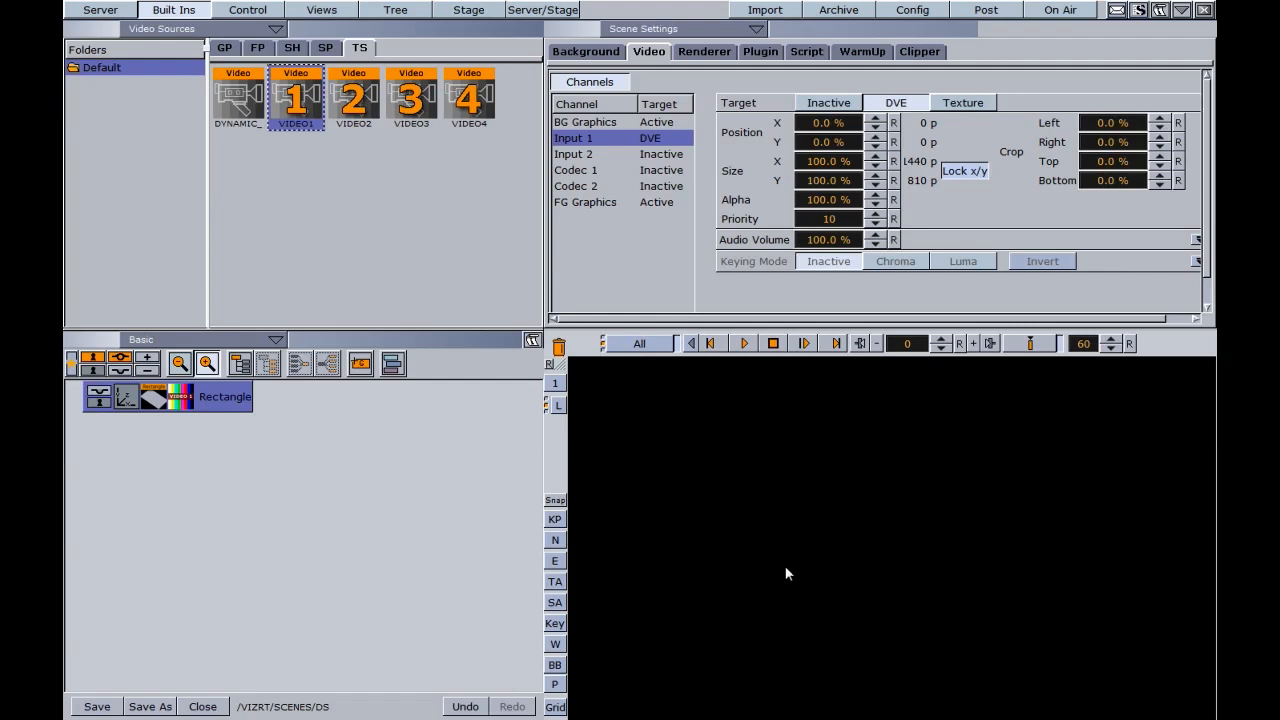
click(553, 666)
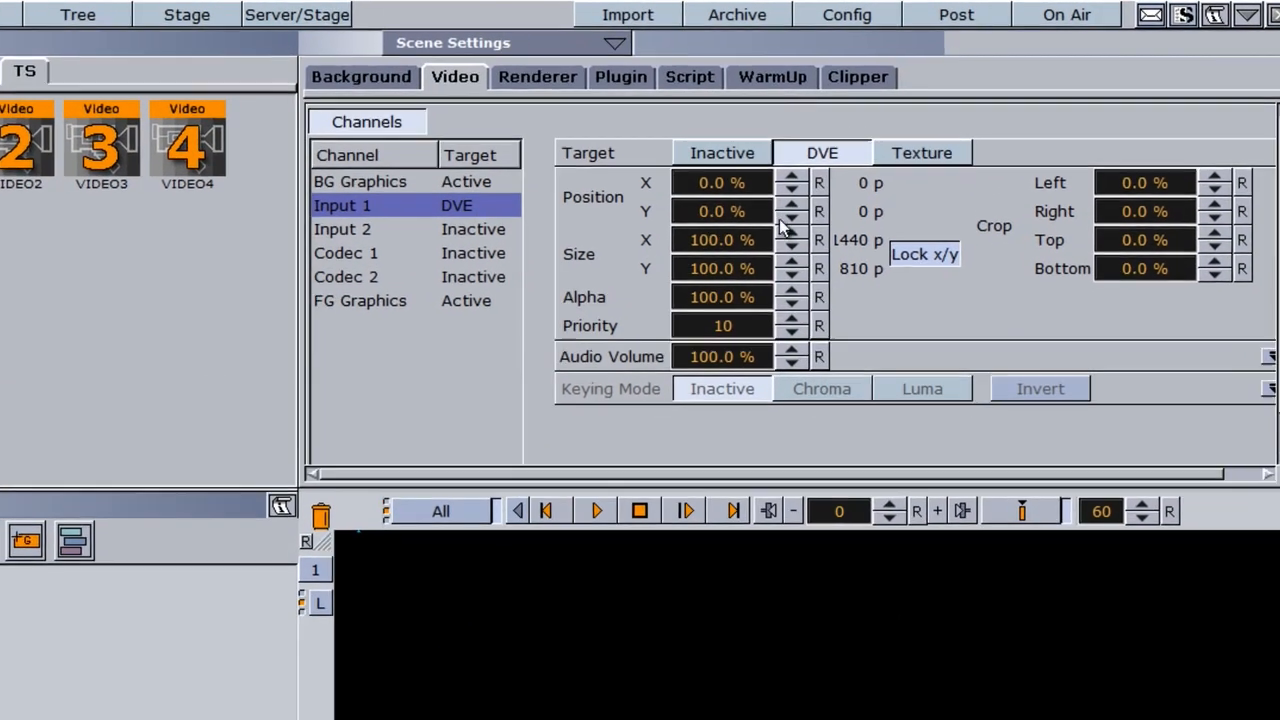
- Move the Input 1 DVE to position X 21.5 %, Y 14.8 % and reduce its size proportionally to 87.6 %
click(876, 145)
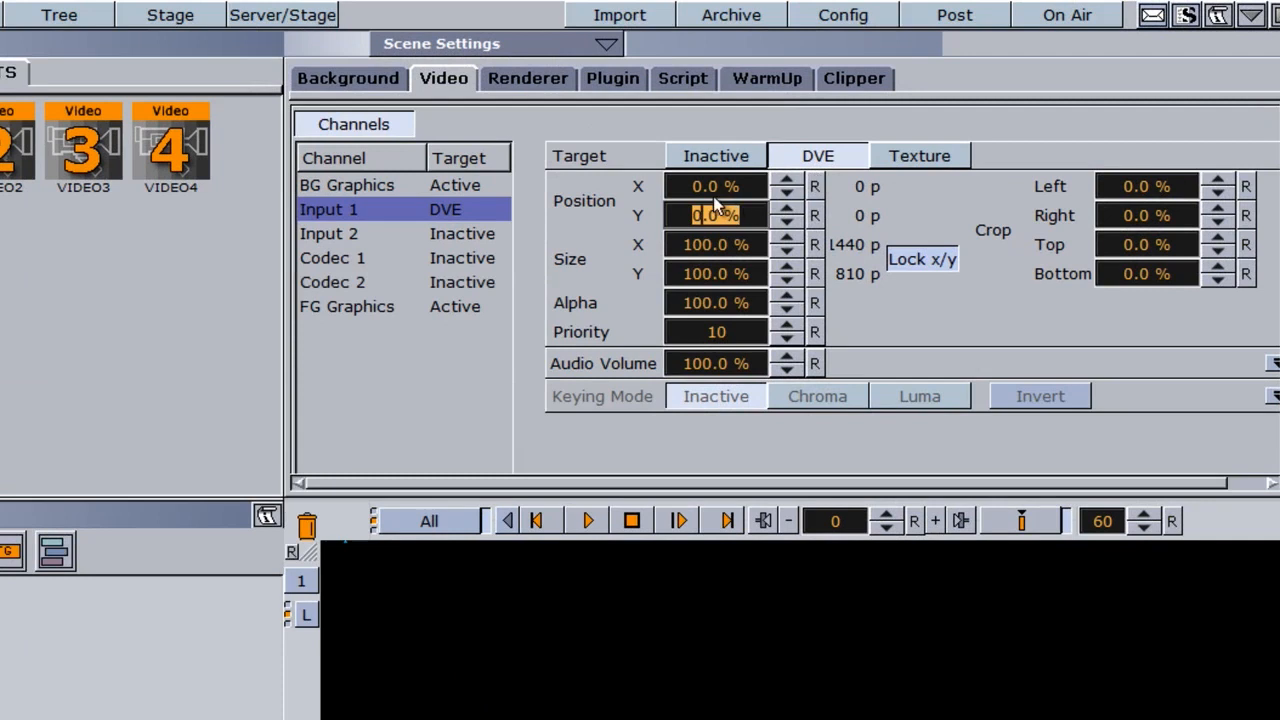
drag(676, 186, 893, 194)
drag(689, 219, 838, 216)
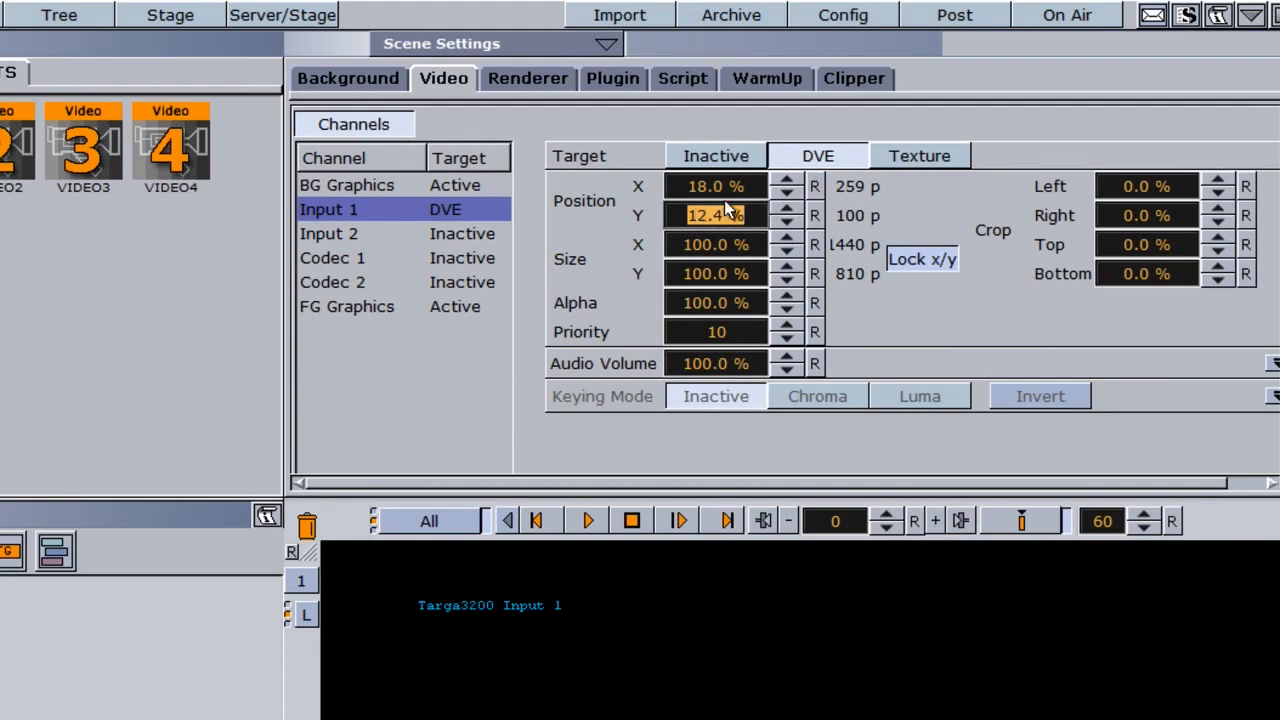
drag(677, 190, 645, 265)
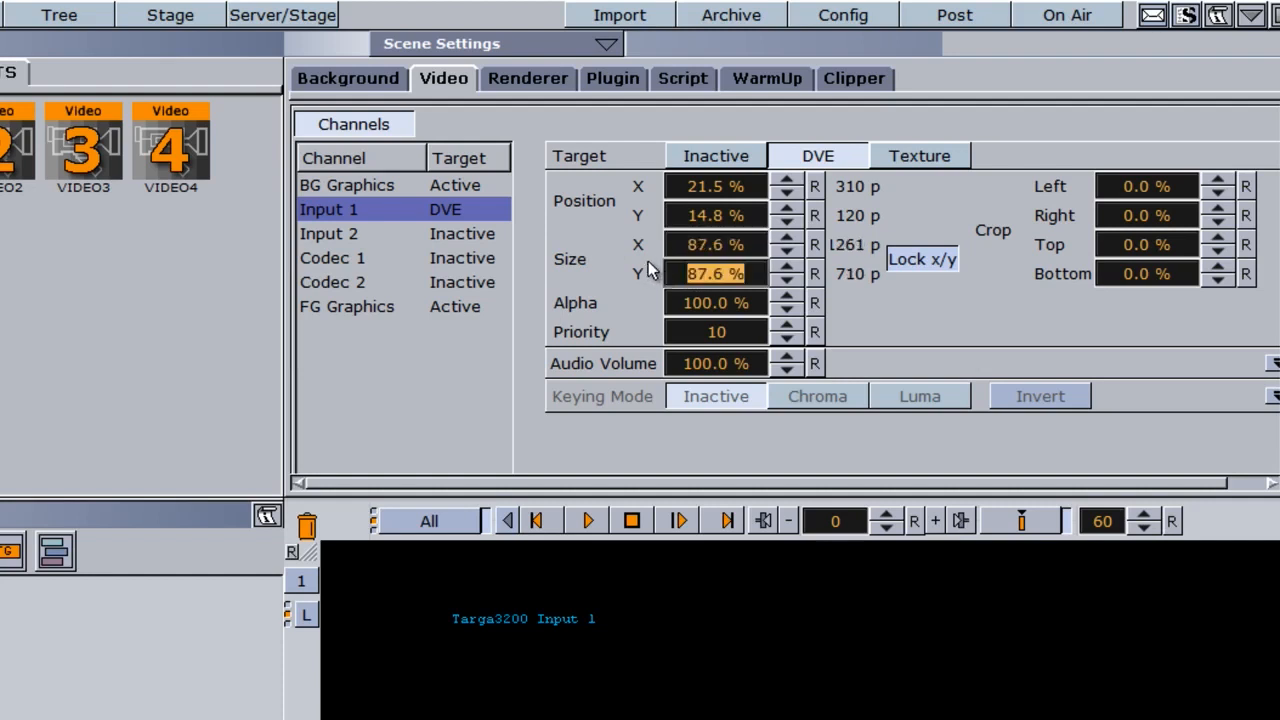
- Toggle the DVE's x/y size lock and resize the video to X 95.7 % and Y 89.2 %
click(915, 258)
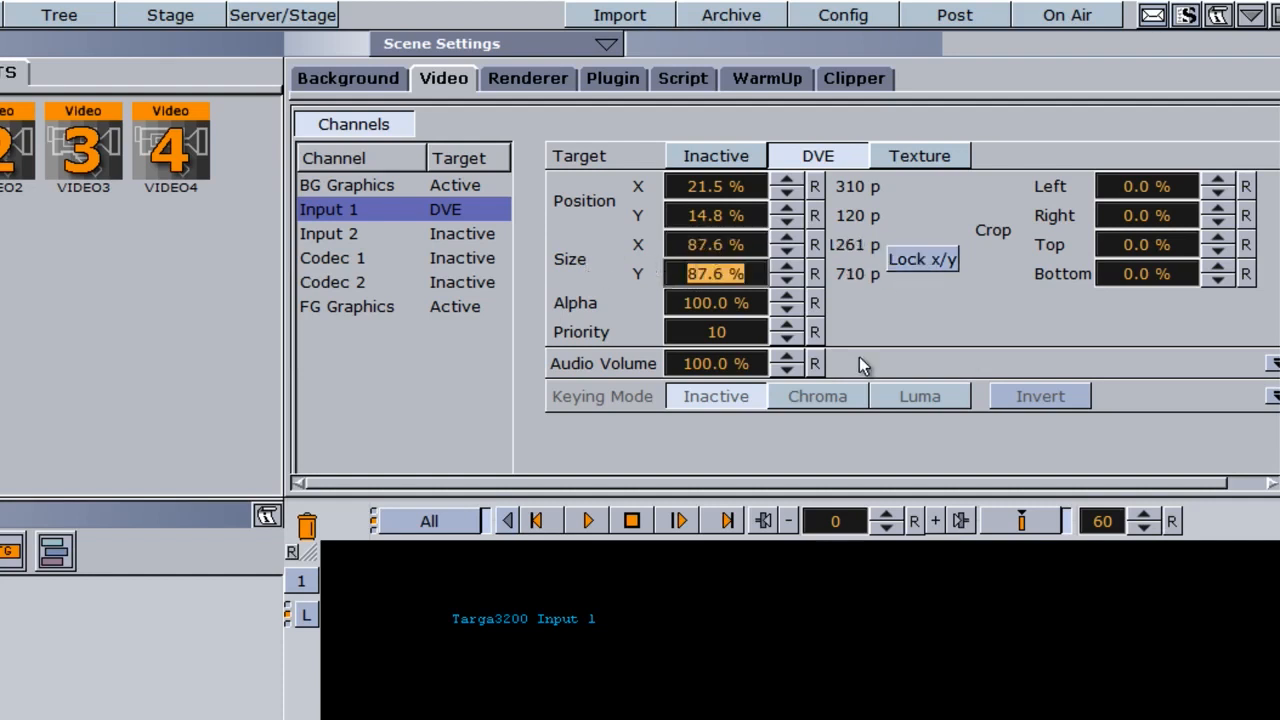
drag(680, 246, 918, 264)
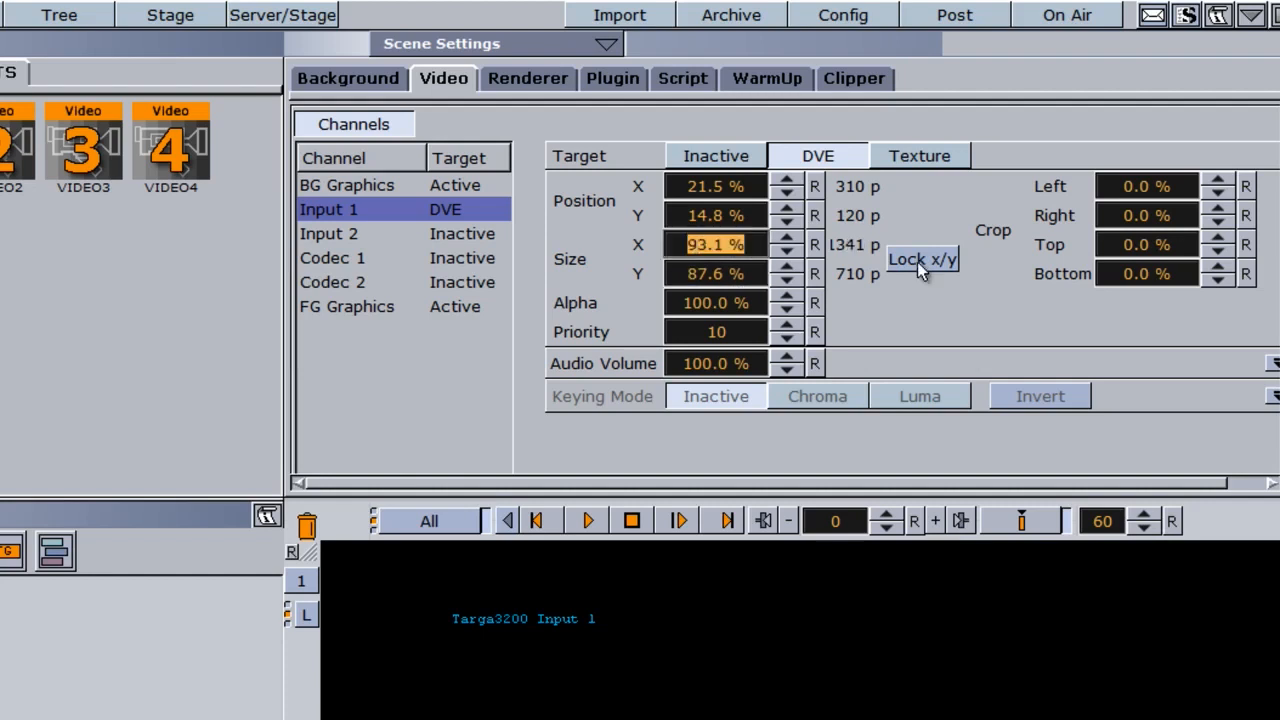
mouse_move(690, 247)
mouse_down()
mouse_move(730, 247)
mouse_move(694, 256)
mouse_move(696, 240)
mouse_up()
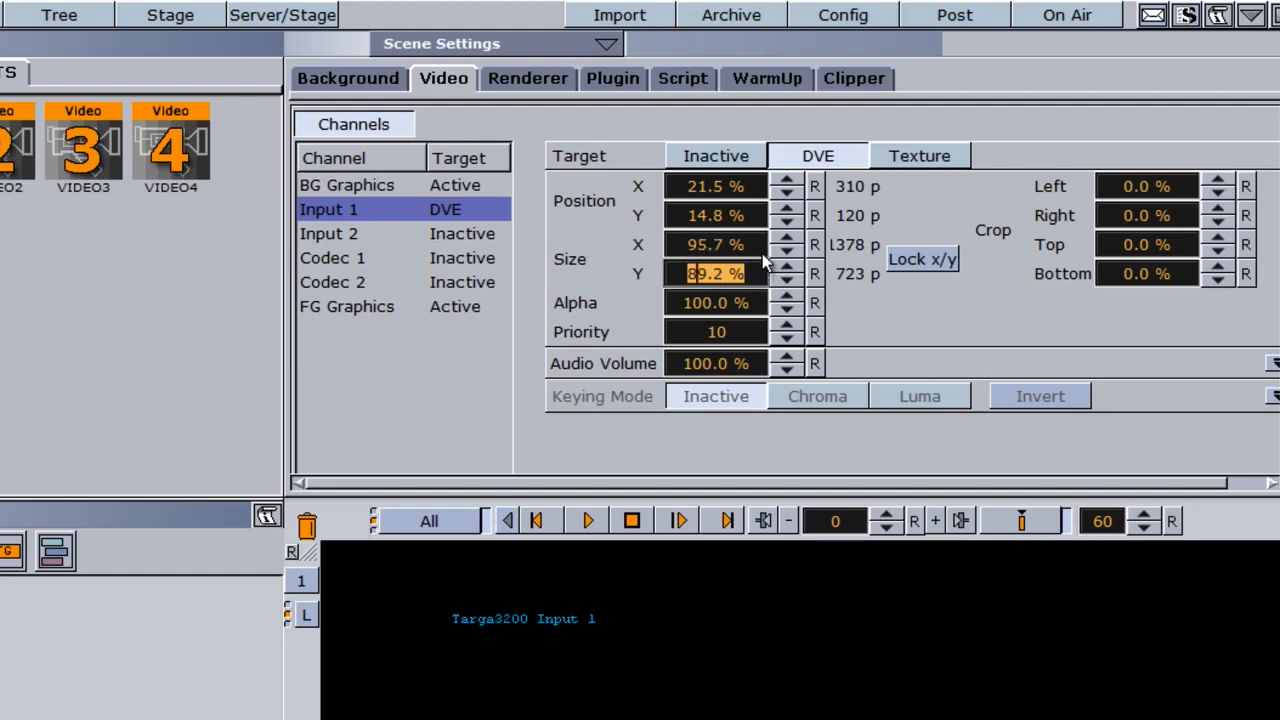
- Set Input 1's alpha to 99.1 % and crop it by 5.1 % on the left and 6.2 % on the right
mouse_move(702, 314)
mouse_down()
mouse_move(678, 314)
mouse_move(700, 314)
mouse_up()
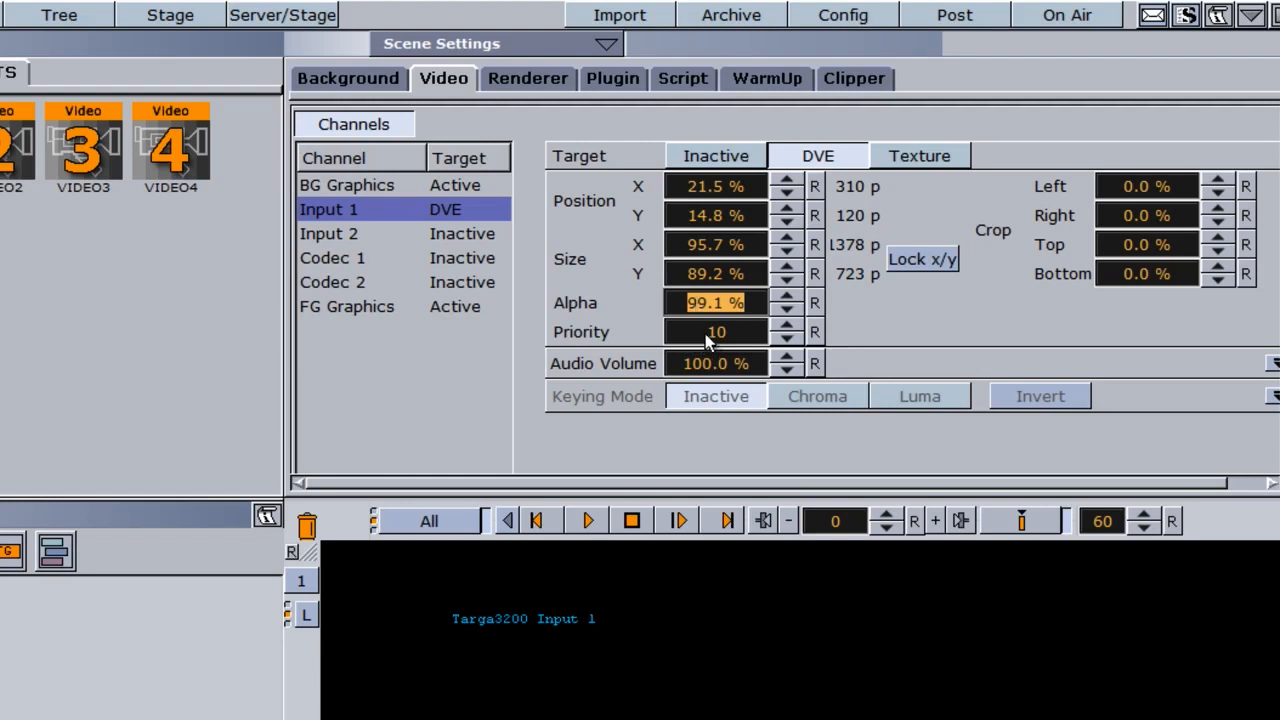
click(714, 366)
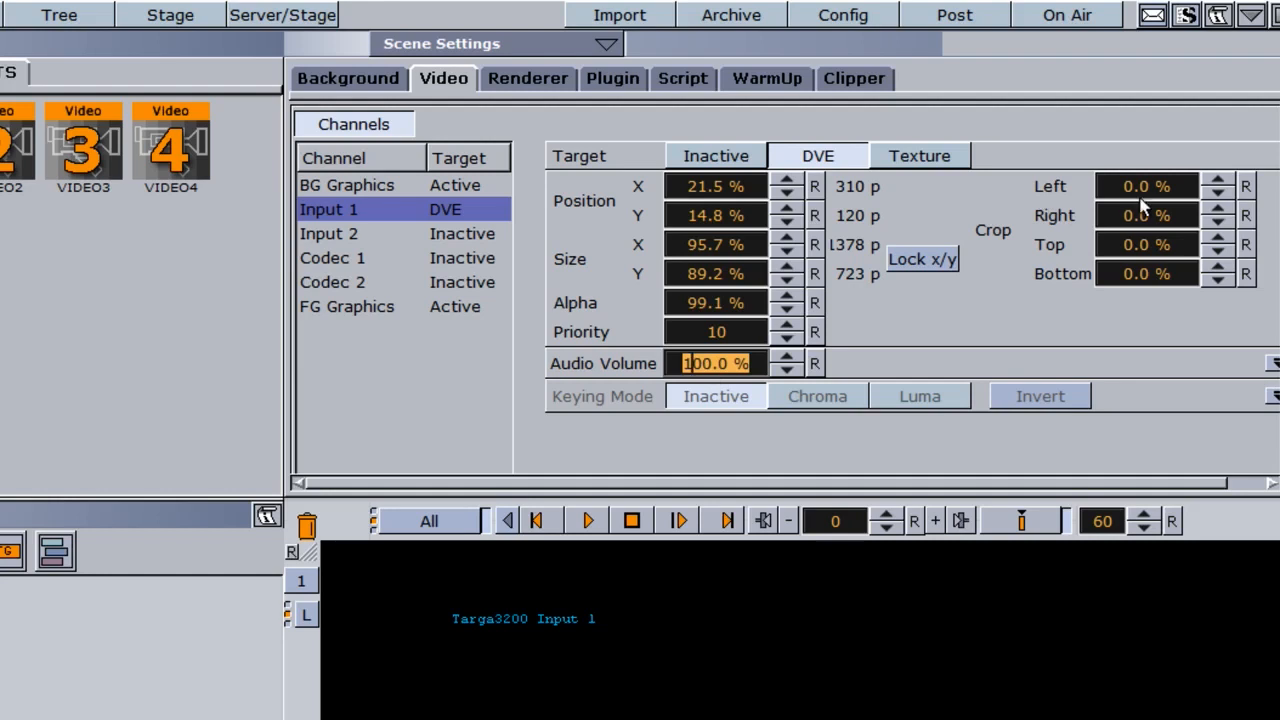
drag(1130, 185, 1208, 218)
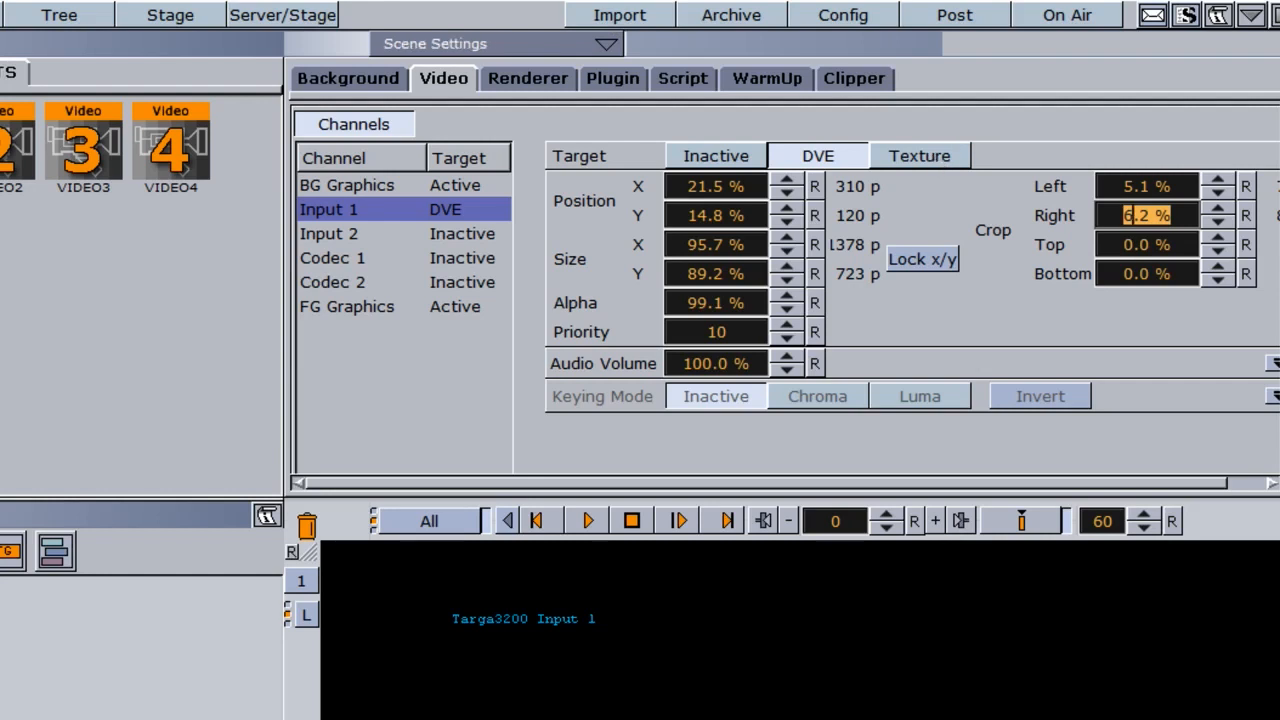
- Make the rectangle visible again and switch Input 1's target from DVE to Texture
click(8, 700)
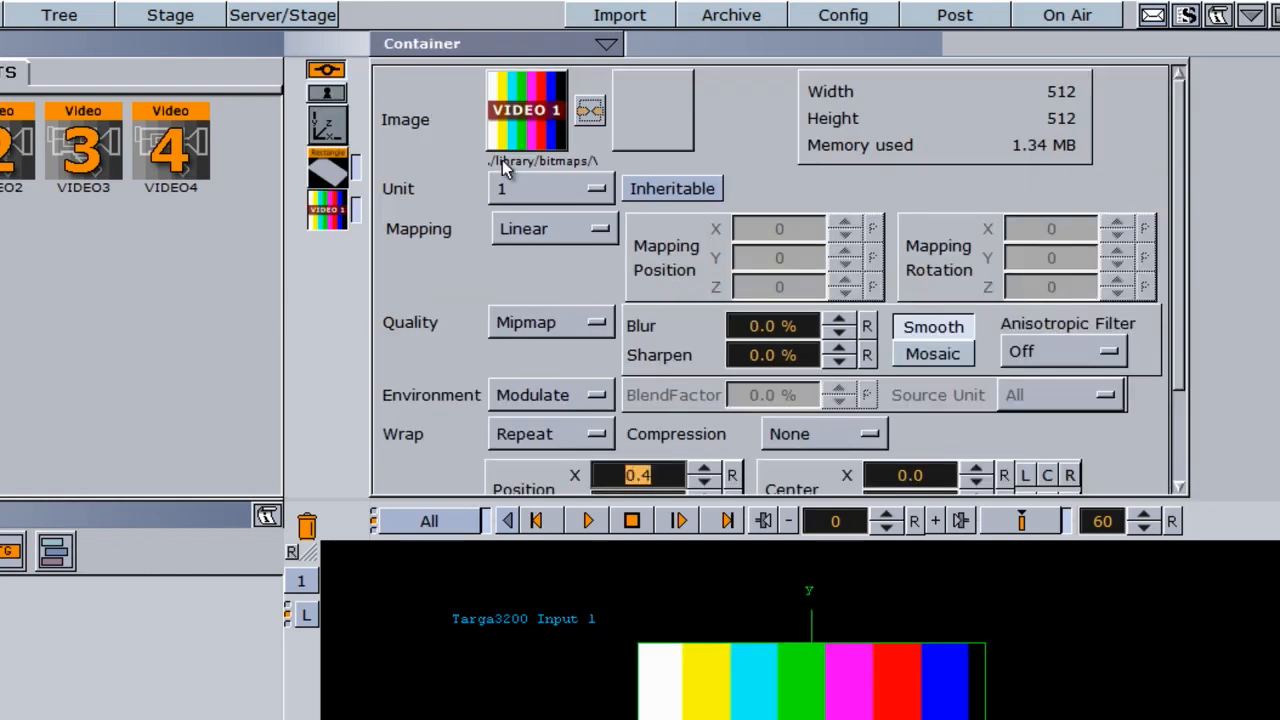
click(450, 45)
click(420, 142)
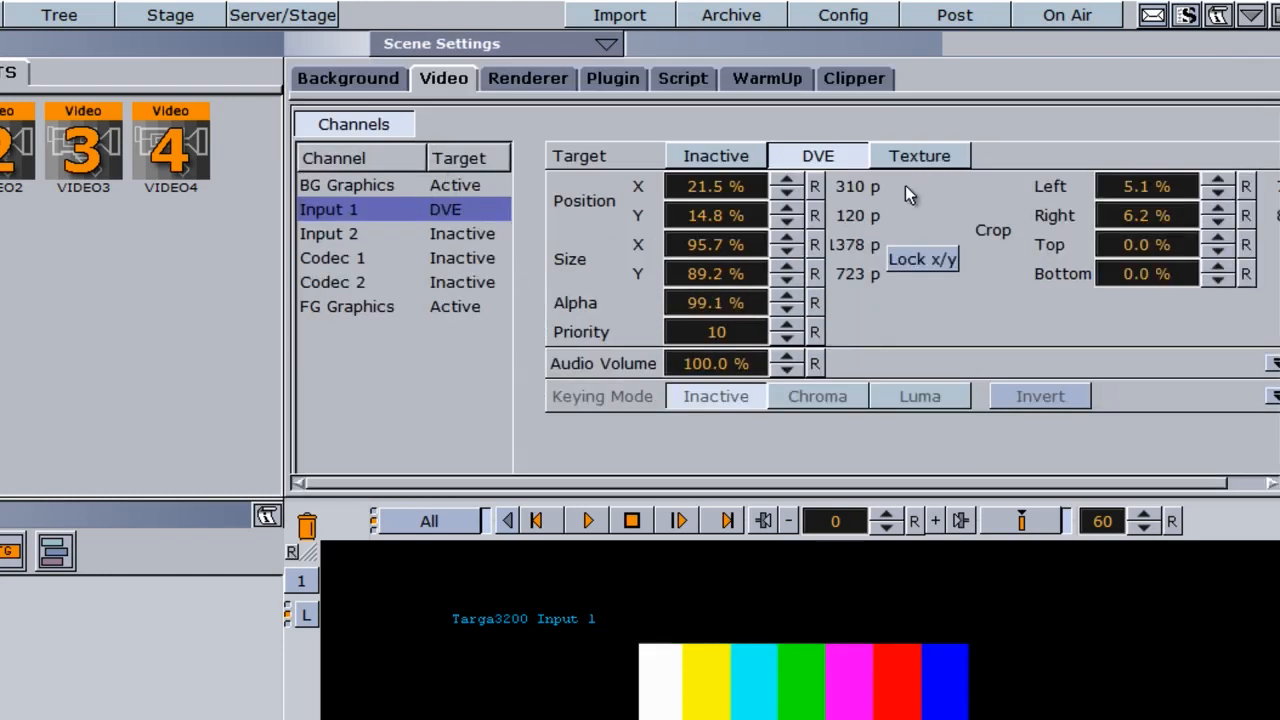
click(912, 158)
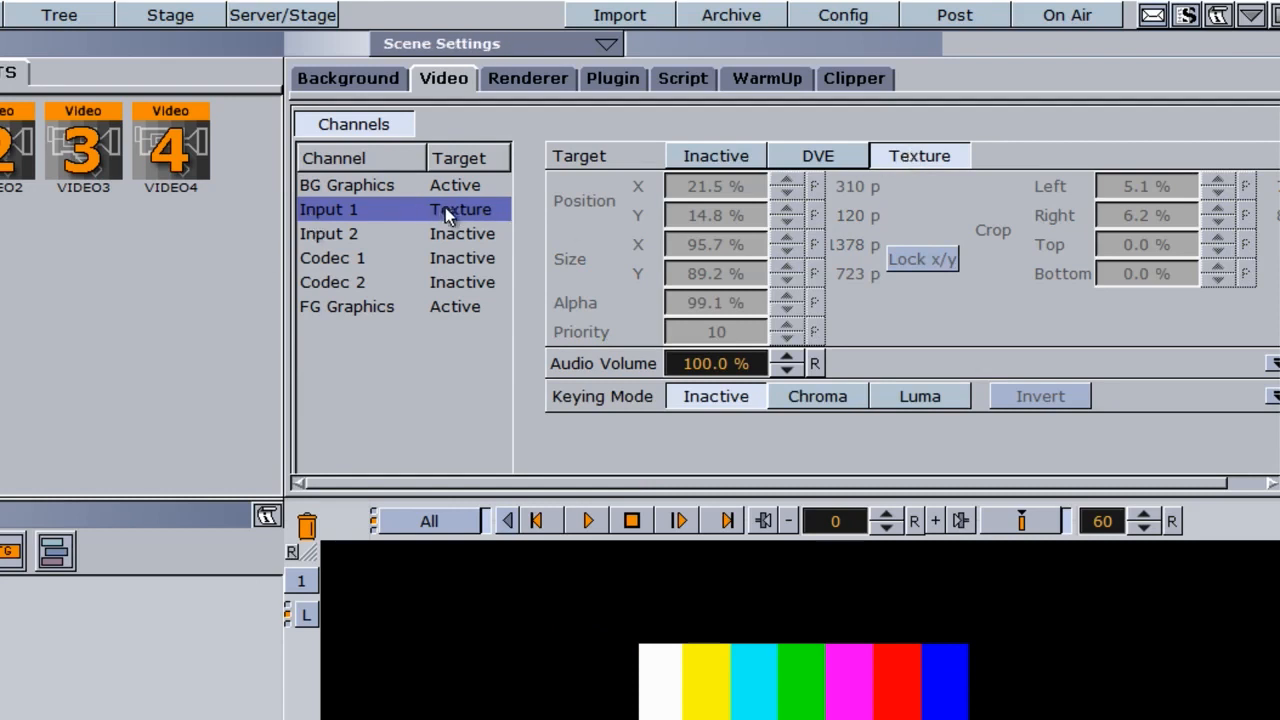
click(816, 156)
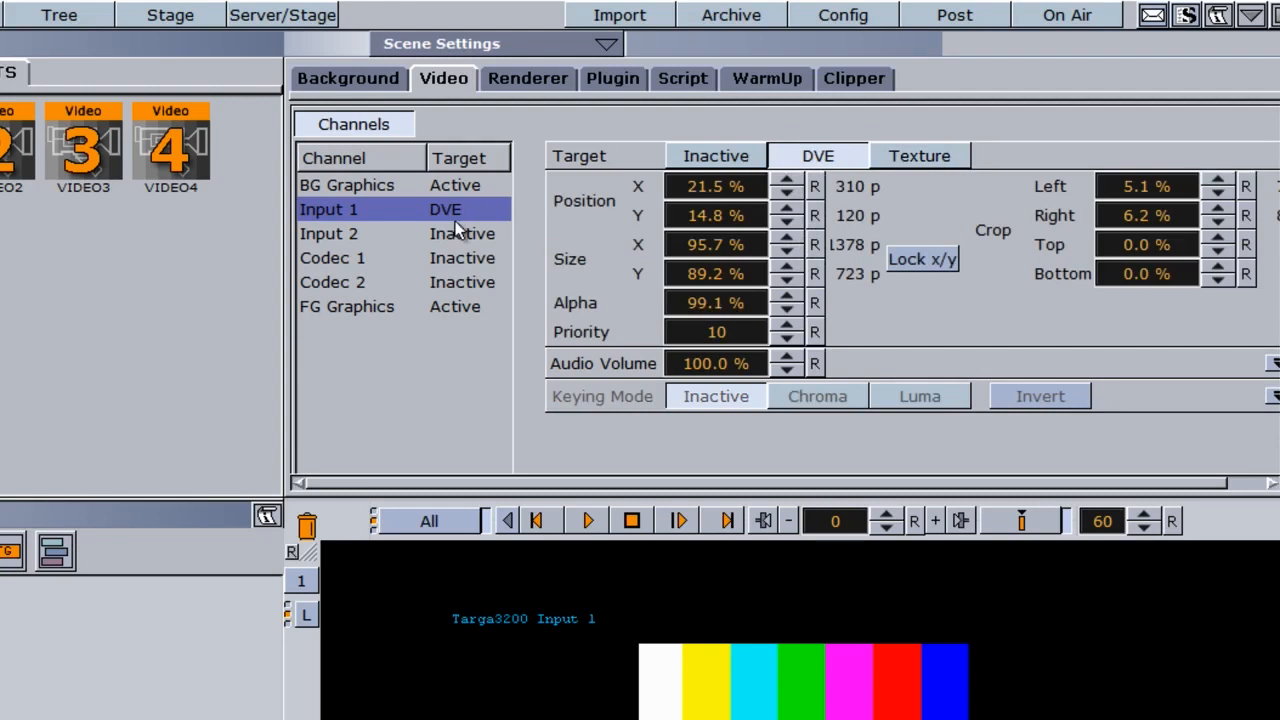
click(903, 158)
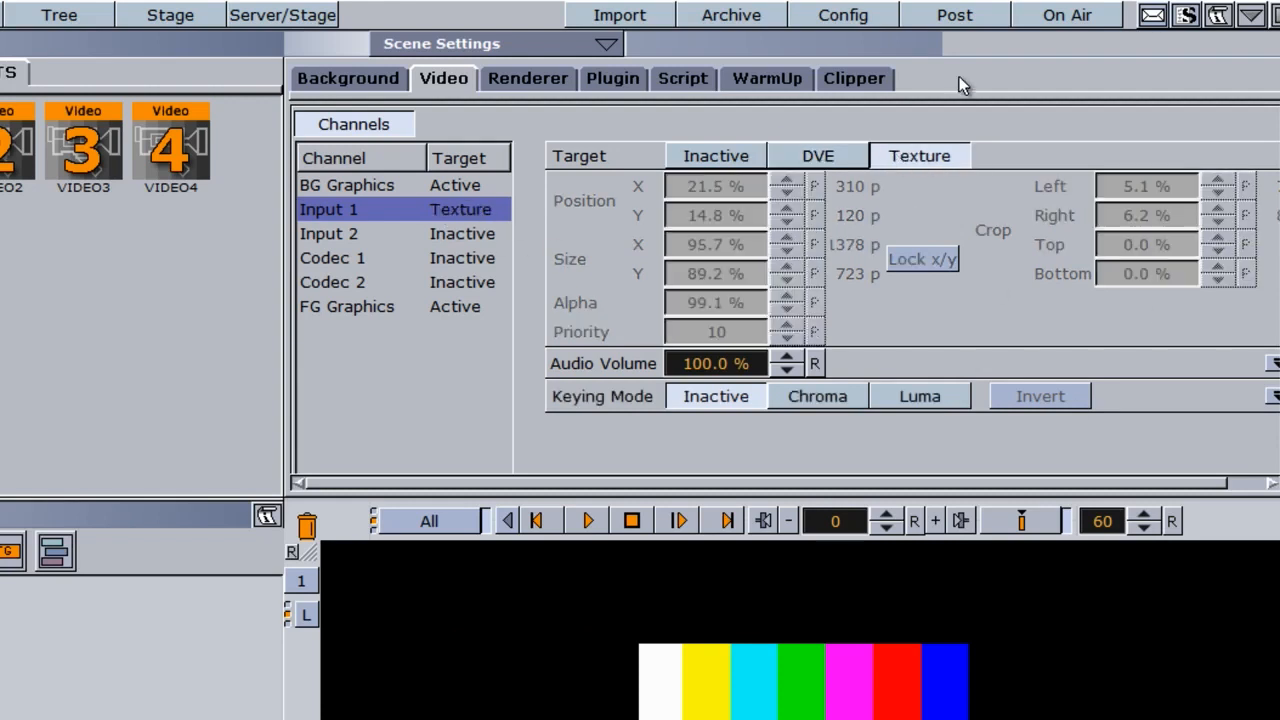
- Inspect the rectangle's VIDEO1 texture properties and return to the scene's video channel settings
click(766, 714)
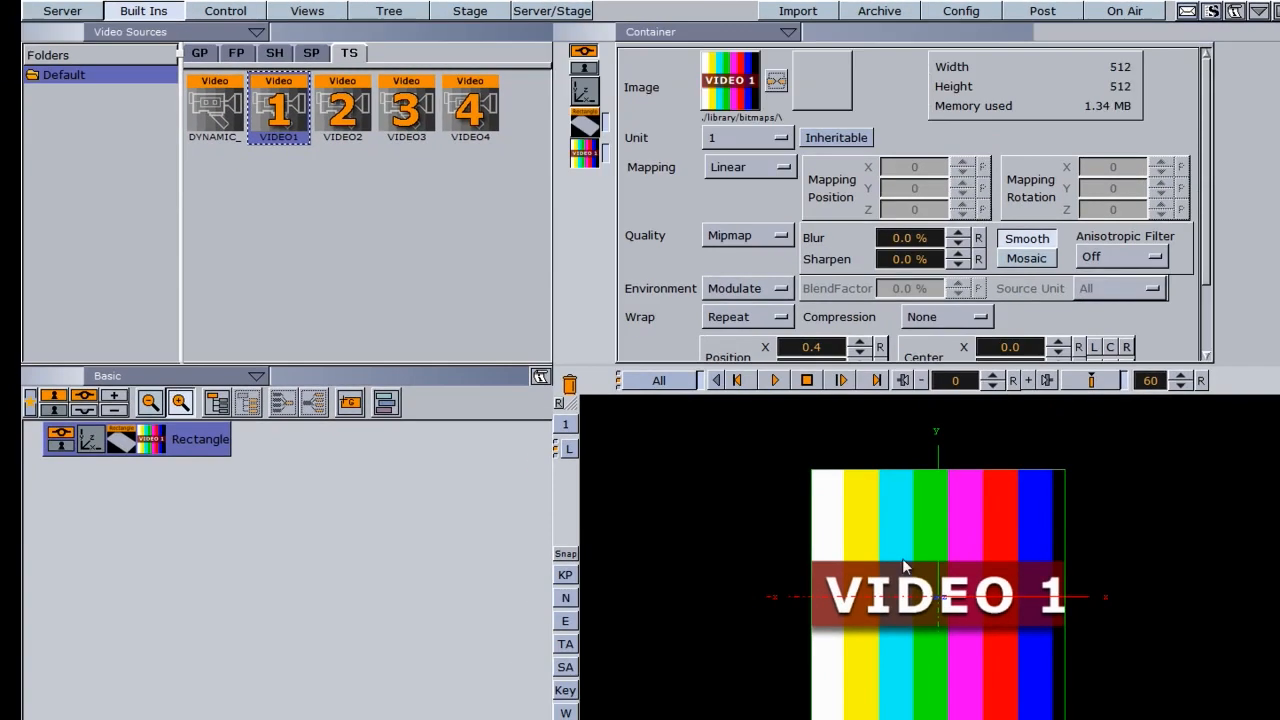
click(652, 32)
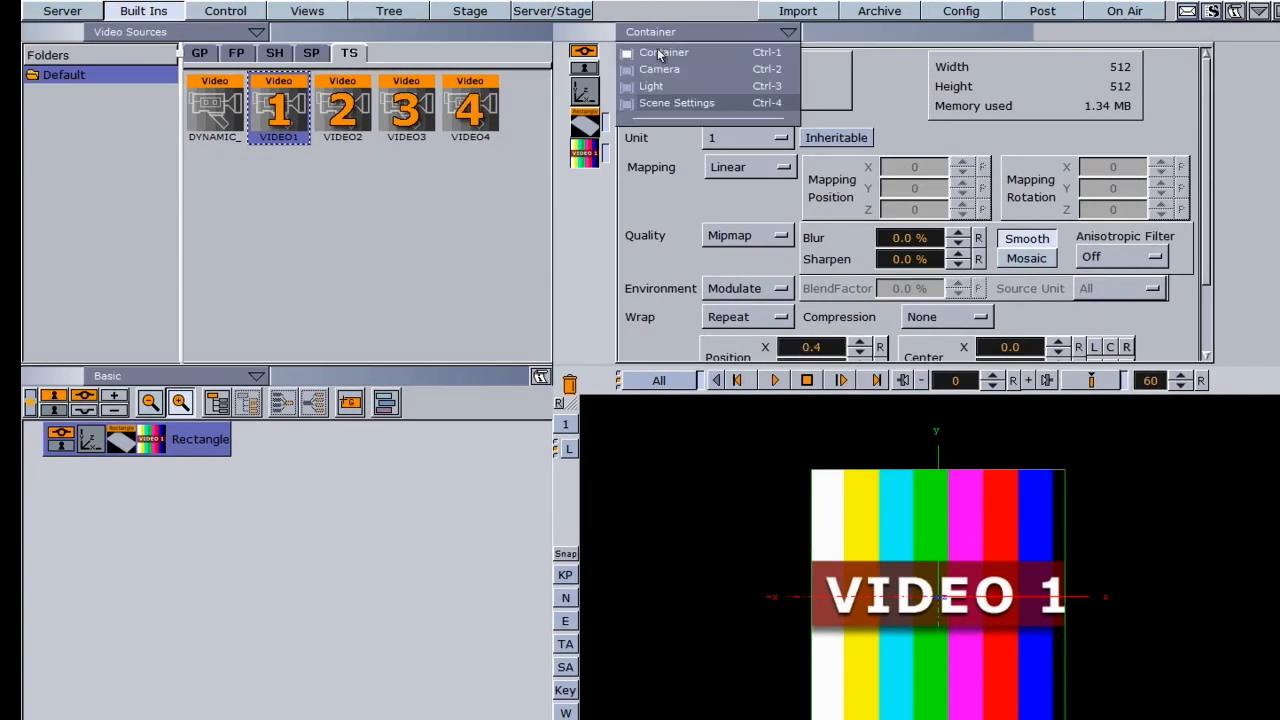
click(654, 104)
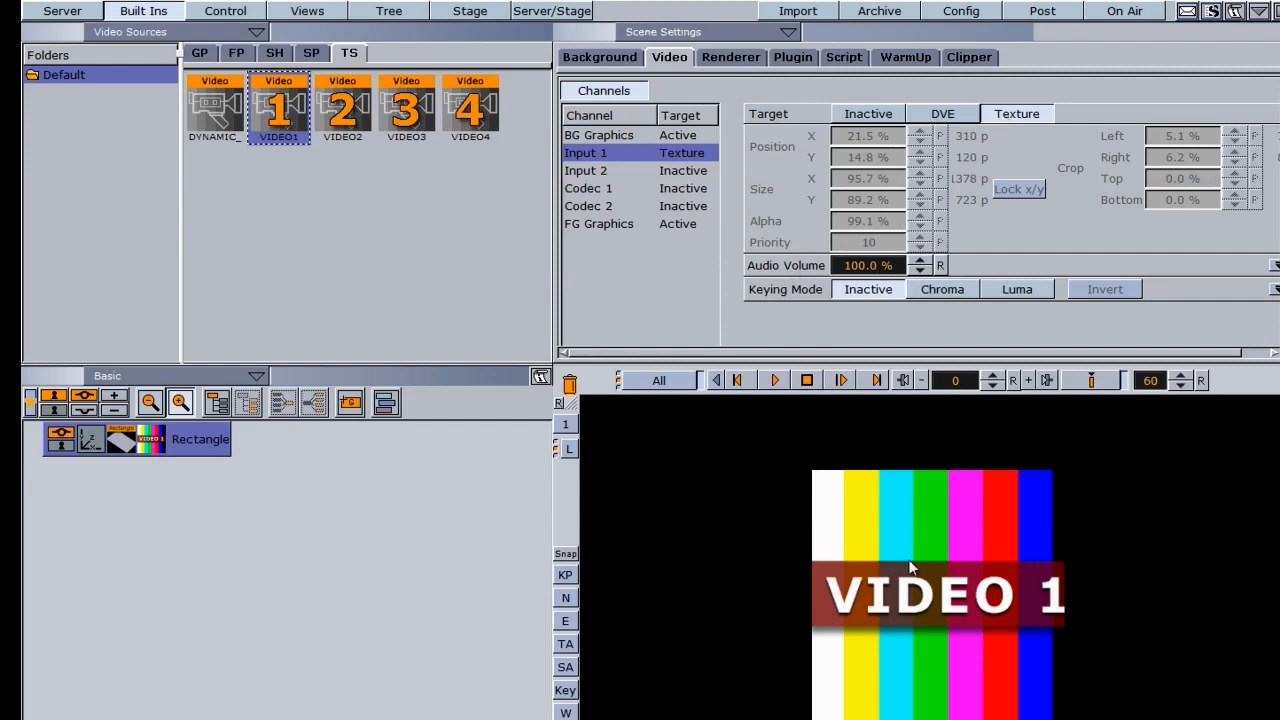
- Rotate the video-textured rectangle 32 degrees about Y, scale it uniformly to 2.94 and move it to X -112
click(90, 443)
drag(674, 200, 707, 179)
drag(674, 274, 705, 273)
drag(712, 86, 603, 92)
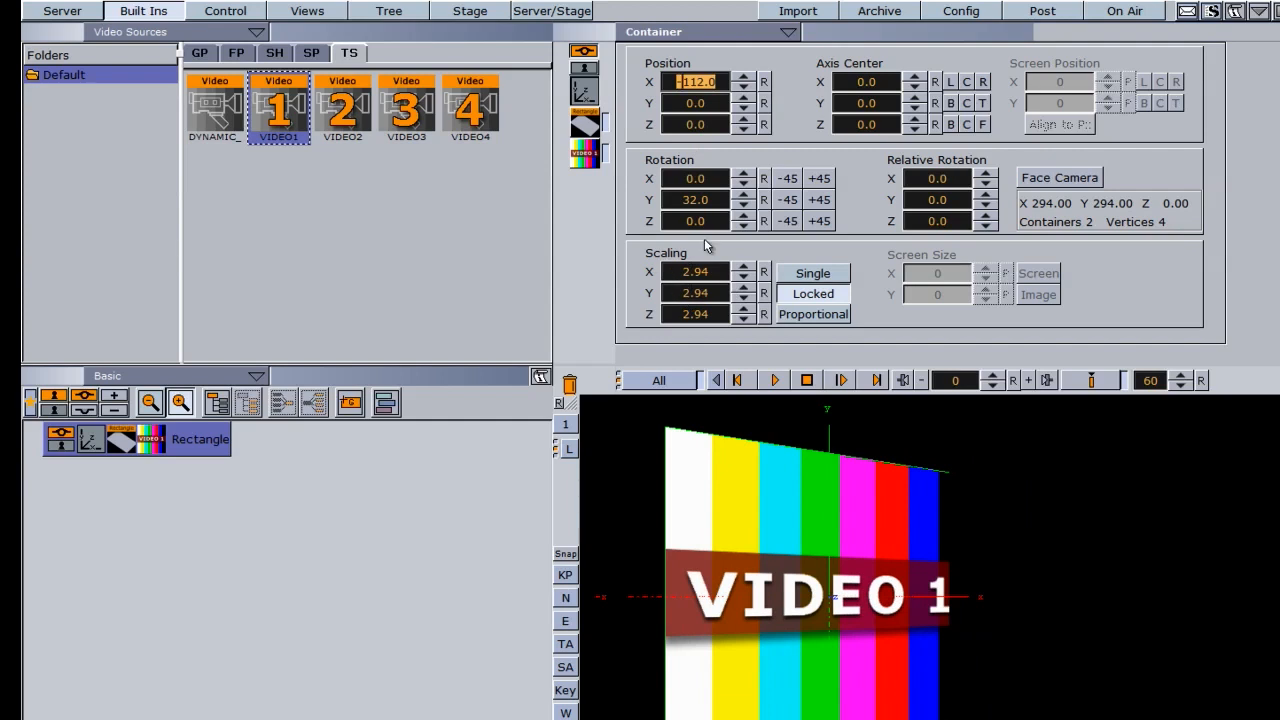
- Add a Cube primitive to the scene, move the VIDEO1 texture from the rectangle onto it and delete the rectangle
click(200, 53)
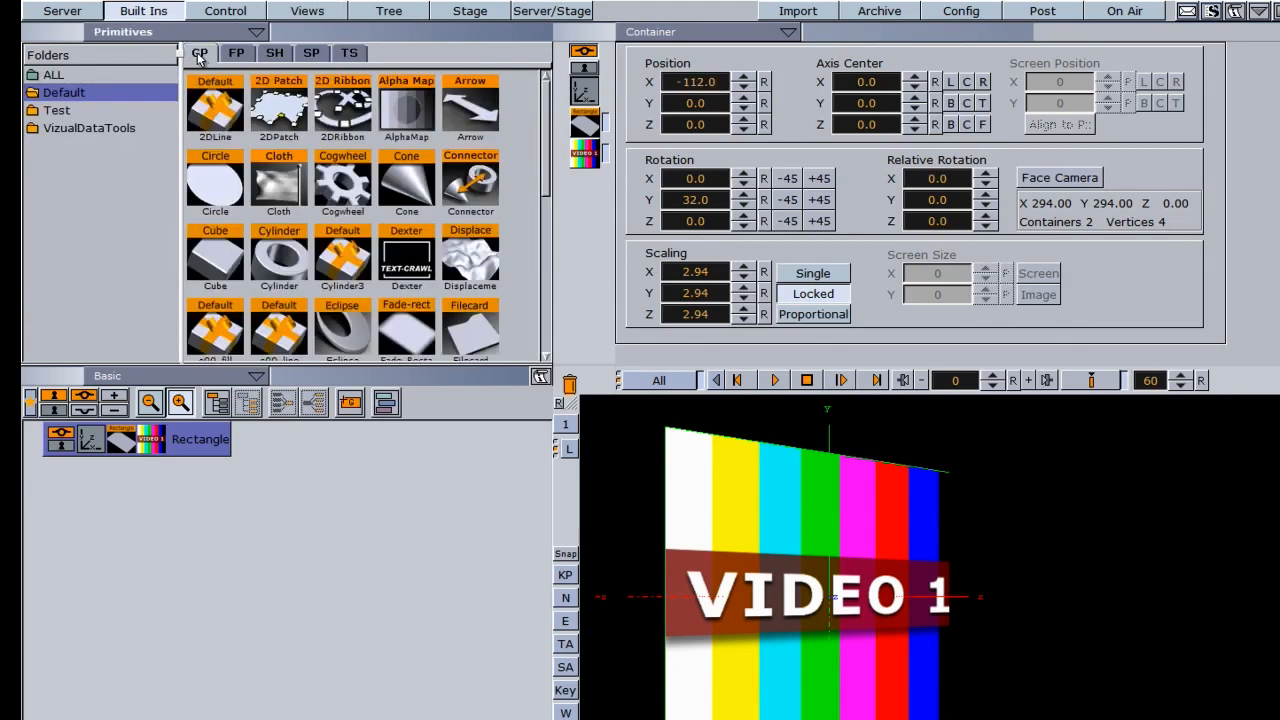
drag(215, 258, 96, 555)
drag(158, 443, 150, 478)
drag(347, 436, 569, 384)
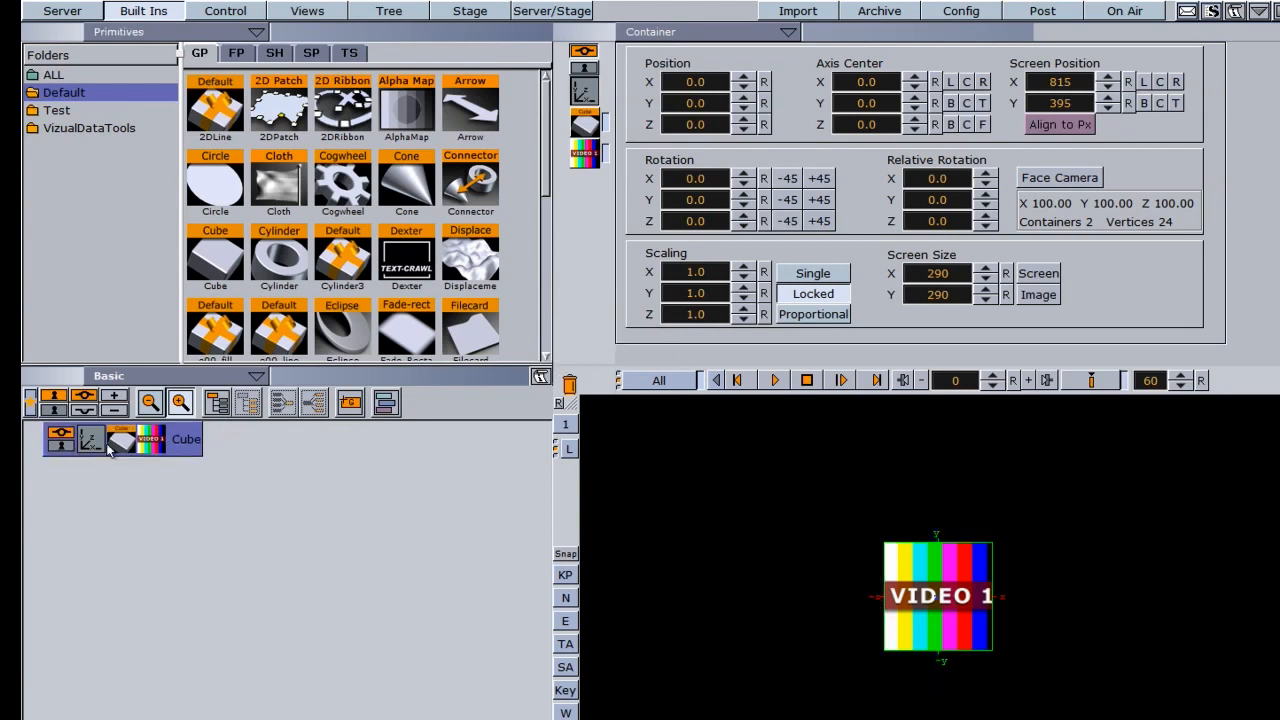